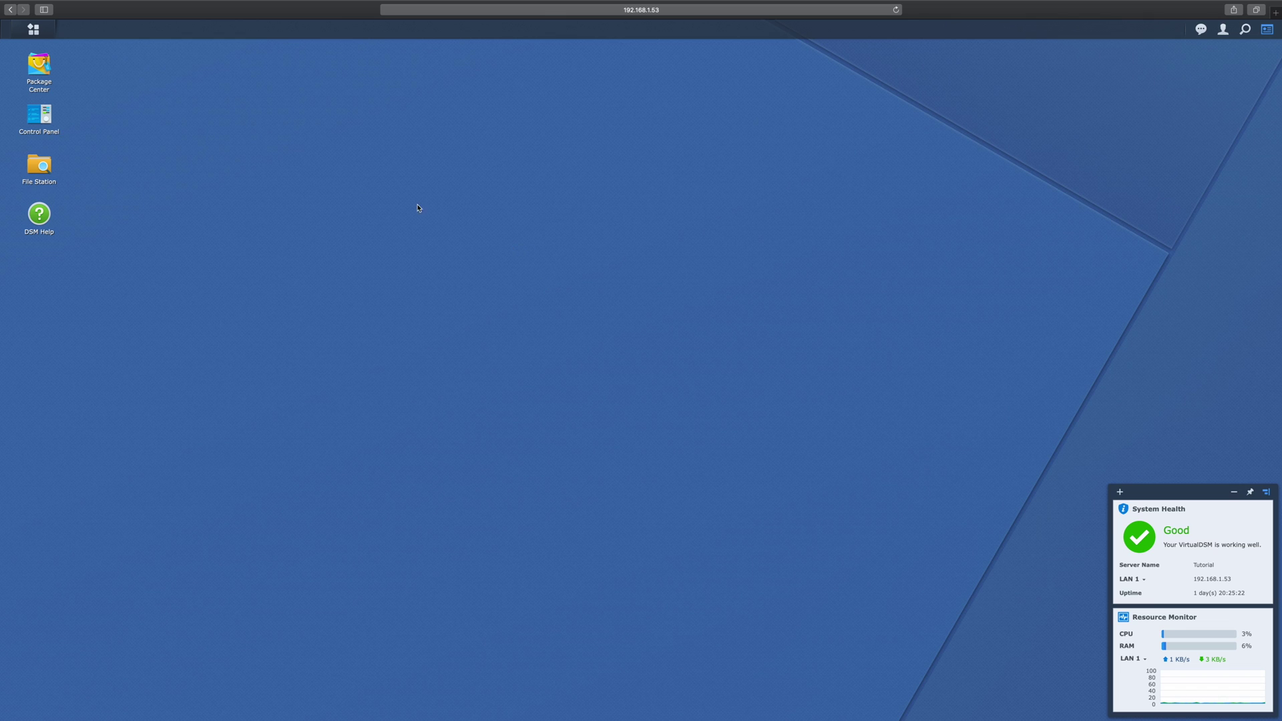
# Open the Edit dialog for LAN 1 under Control Panel > Network > Network Interface
pyautogui.click(30, 116)
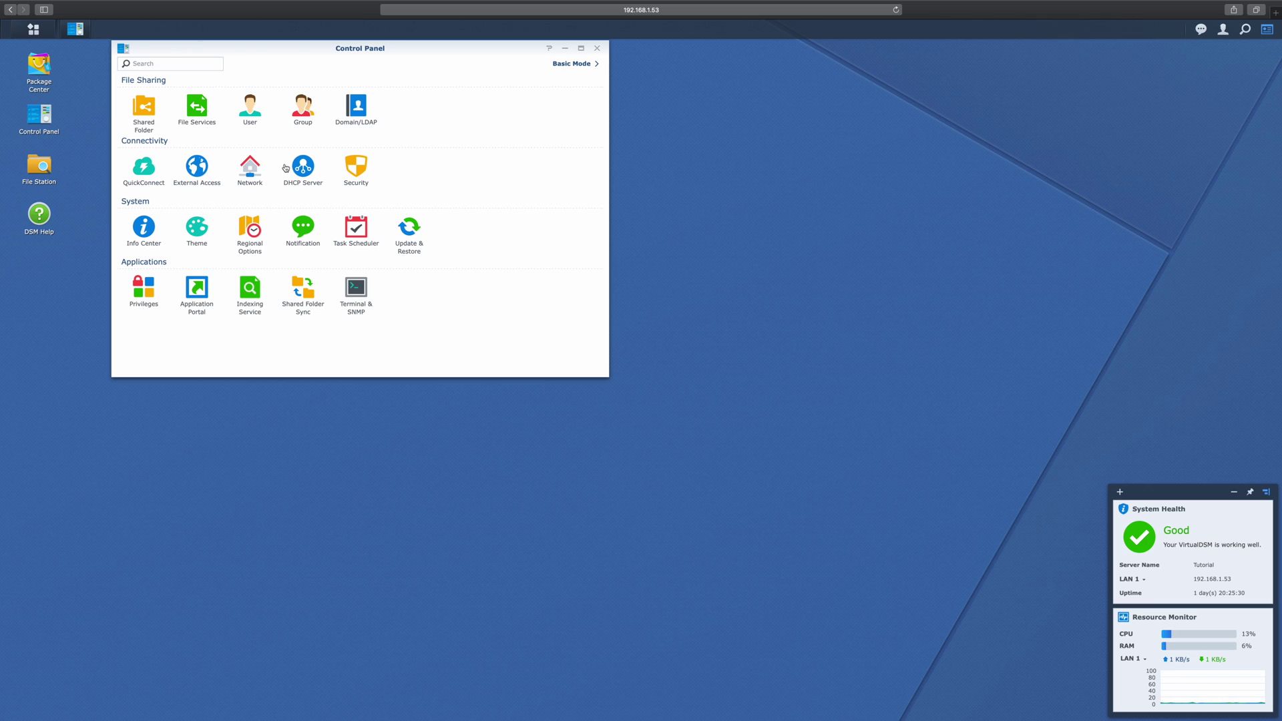
pyautogui.click(239, 163)
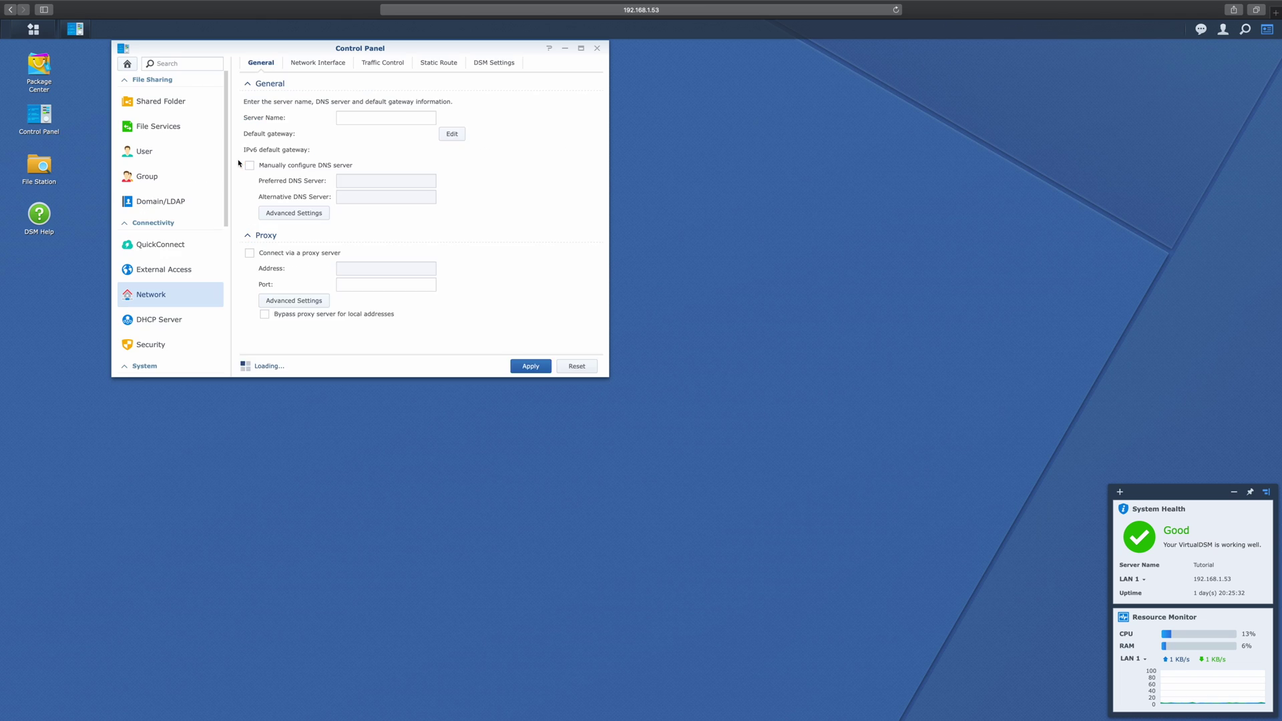
pyautogui.click(311, 67)
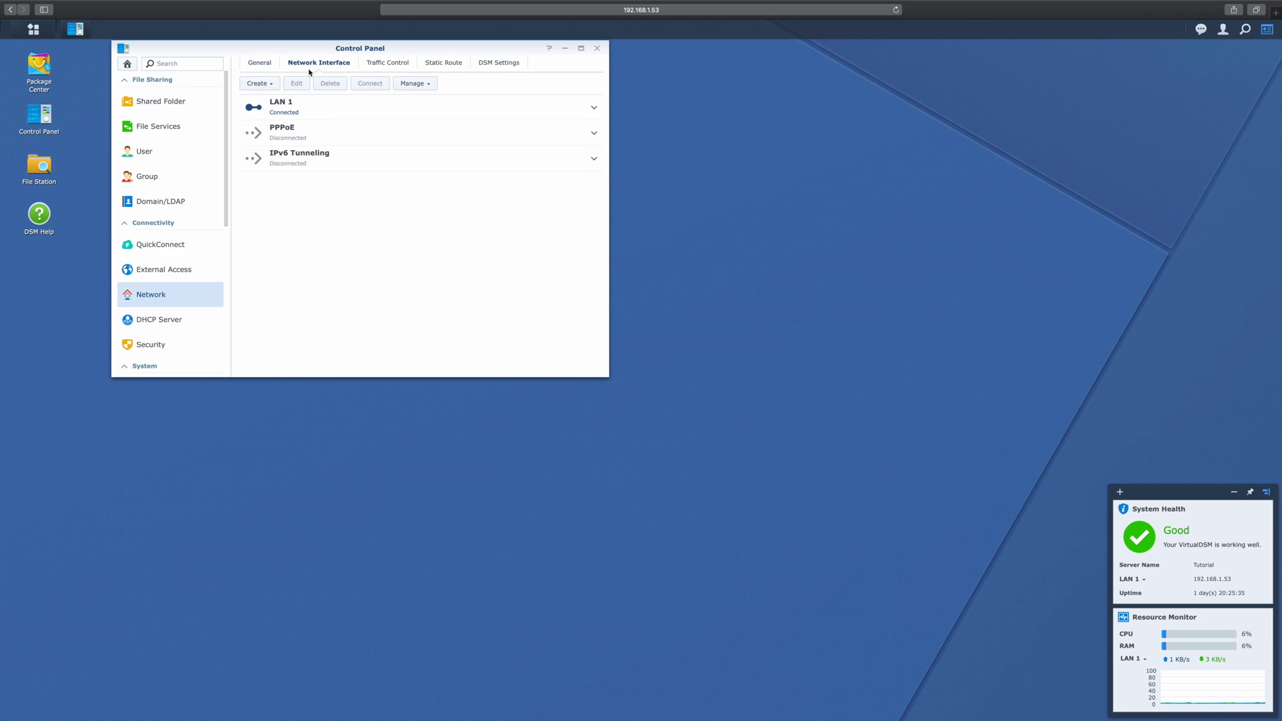
pyautogui.click(295, 117)
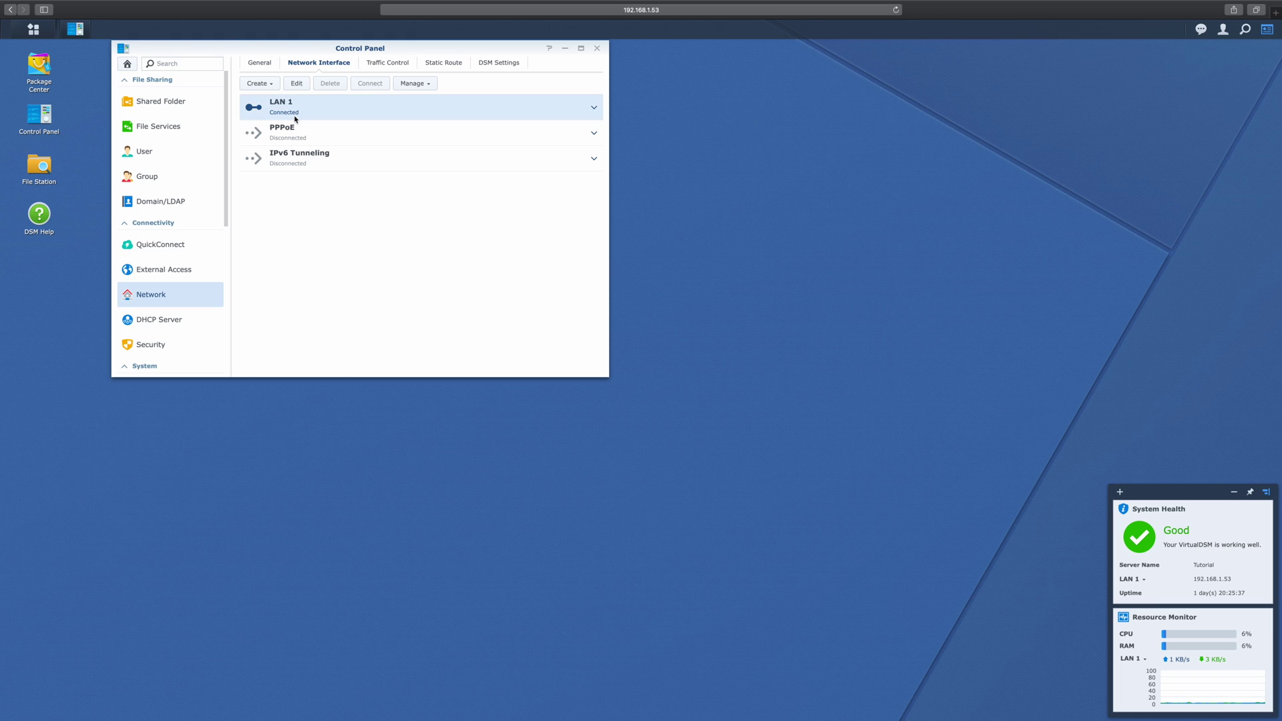
pyautogui.click(299, 84)
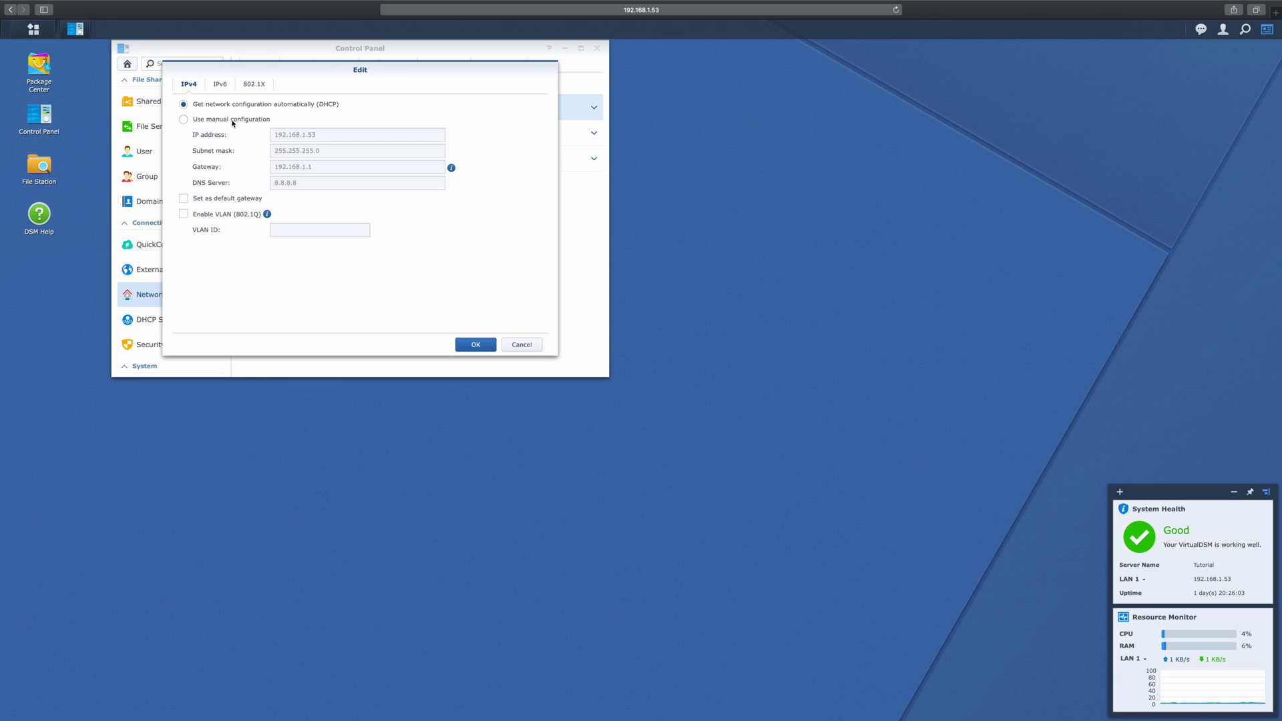
# Switch LAN 1 to manual IPv4 with address 192.168.1.123 and apply the change
pyautogui.click(233, 120)
pyautogui.click(343, 138)
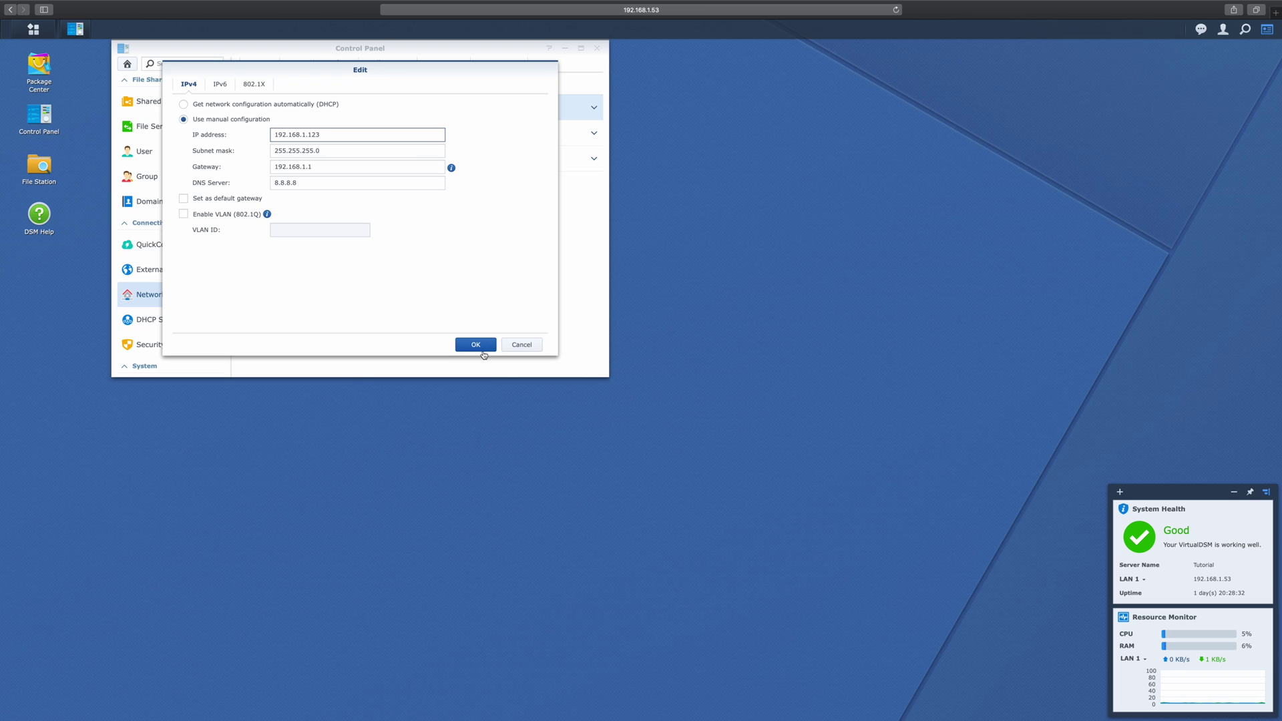
pyautogui.click(482, 350)
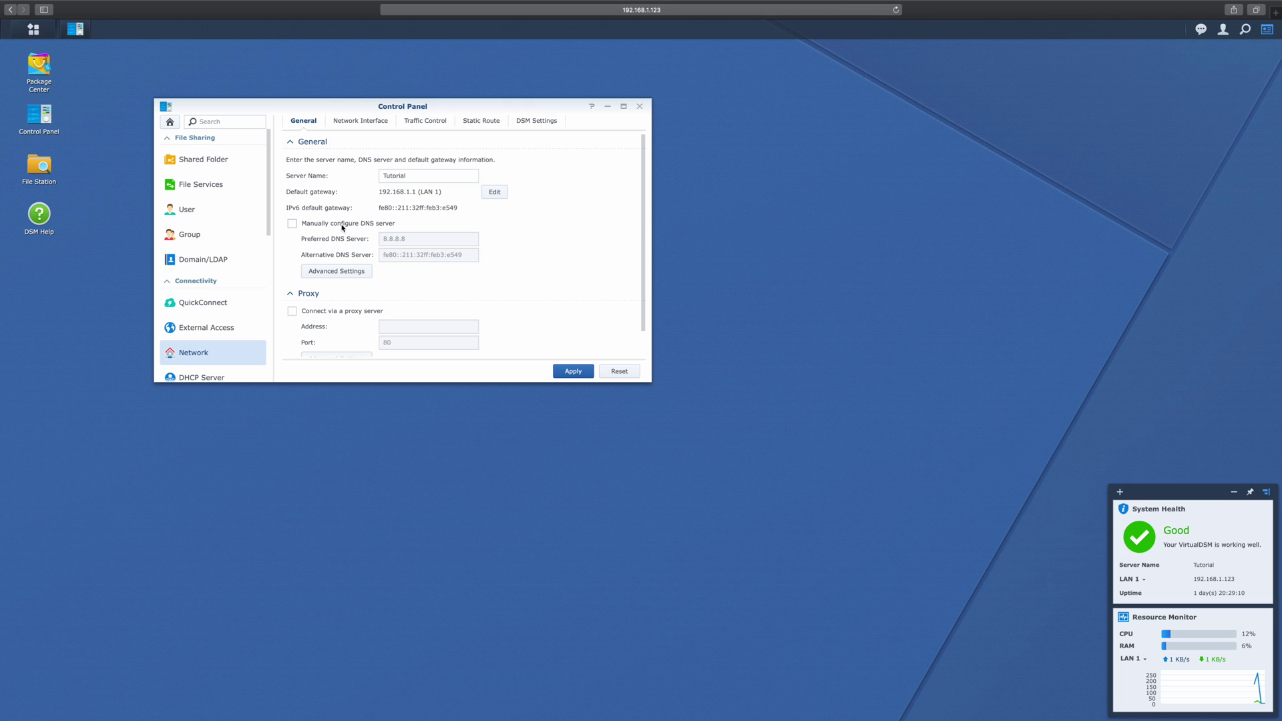
# Launch the Shared Folder Creation Wizard from the Shared Folder page
pyautogui.click(206, 162)
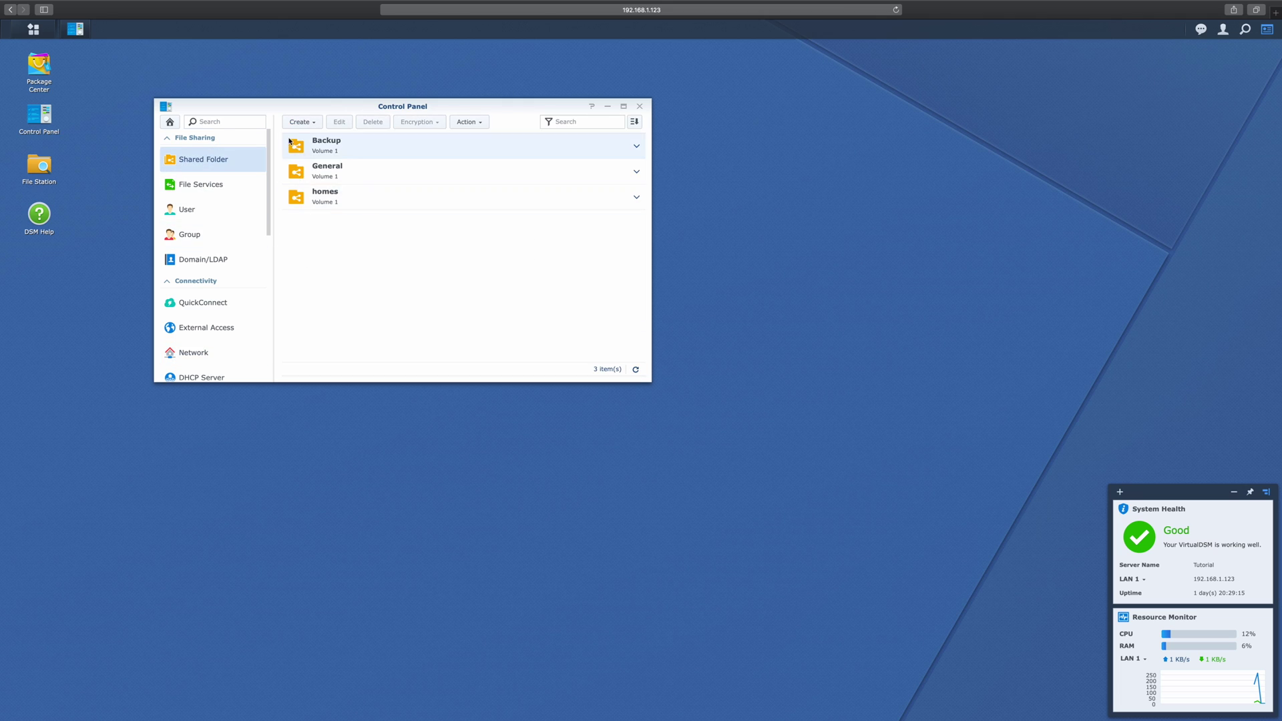
pyautogui.click(300, 122)
# Create the 'For Tutorial' shared folder on Volume 1, keeping default encryption and advanced settings
pyautogui.click(309, 134)
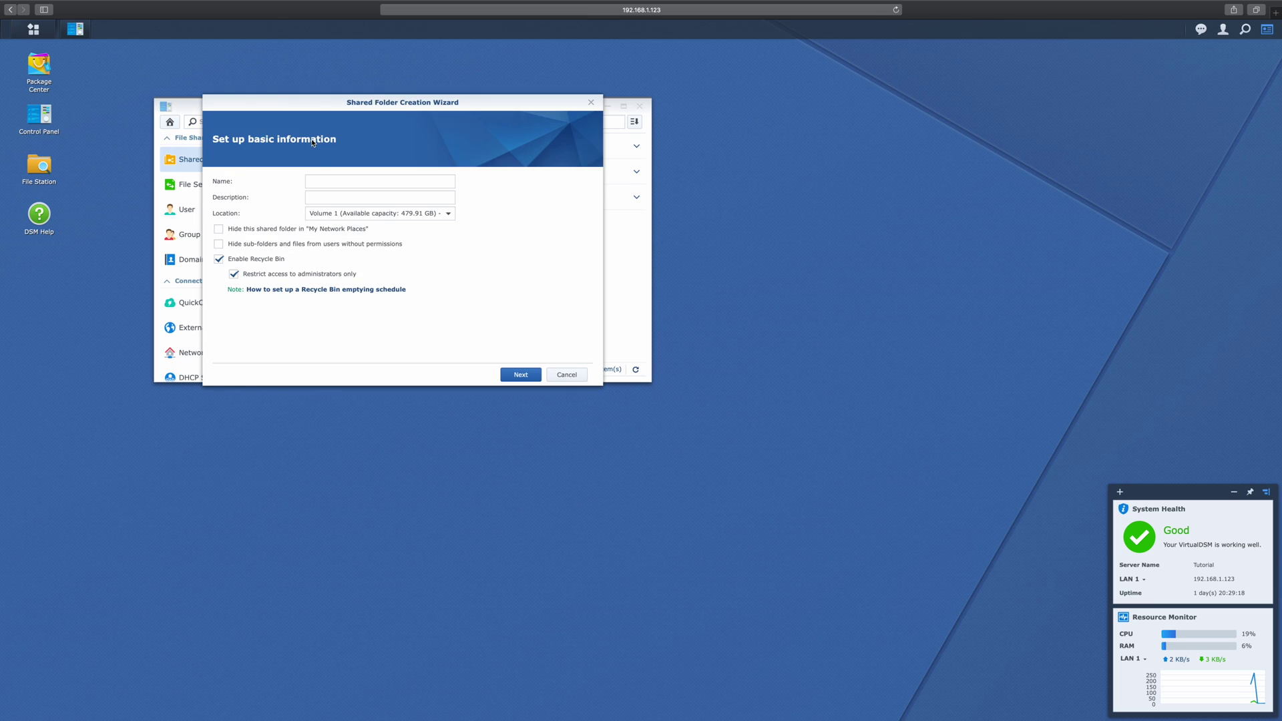
pyautogui.click(321, 182)
pyautogui.write('For Tutorial')
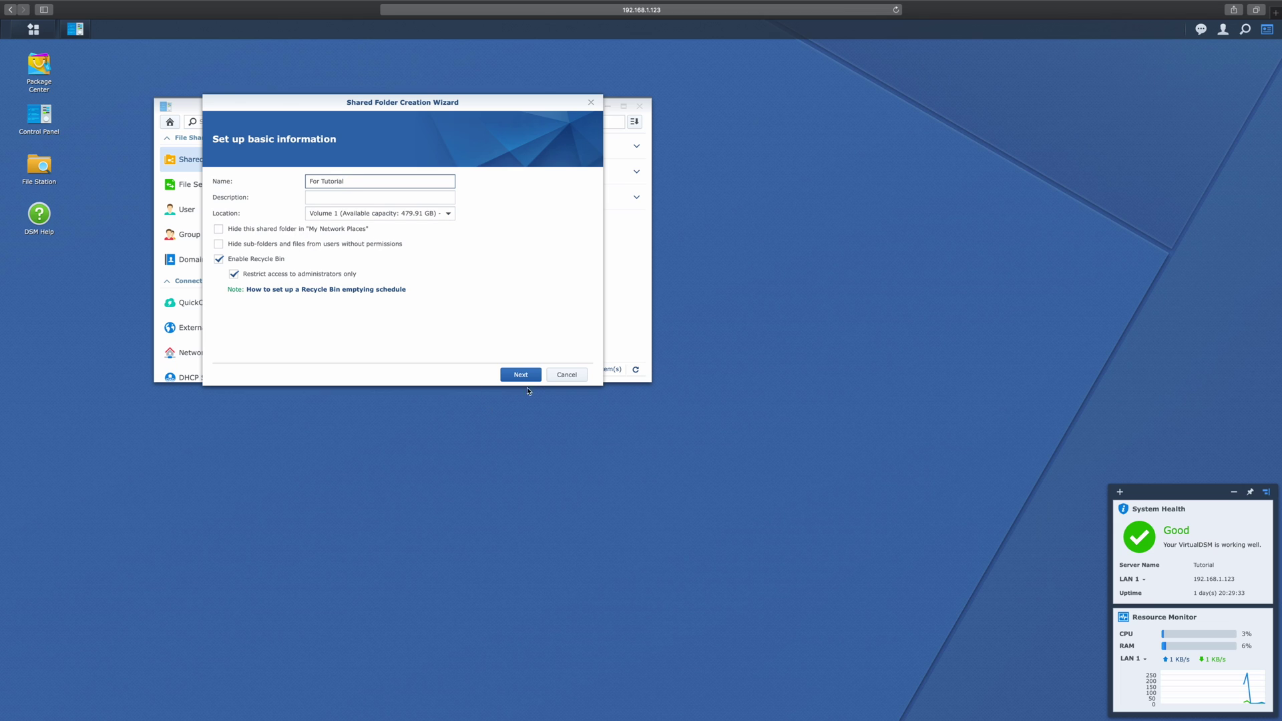
pyautogui.click(533, 376)
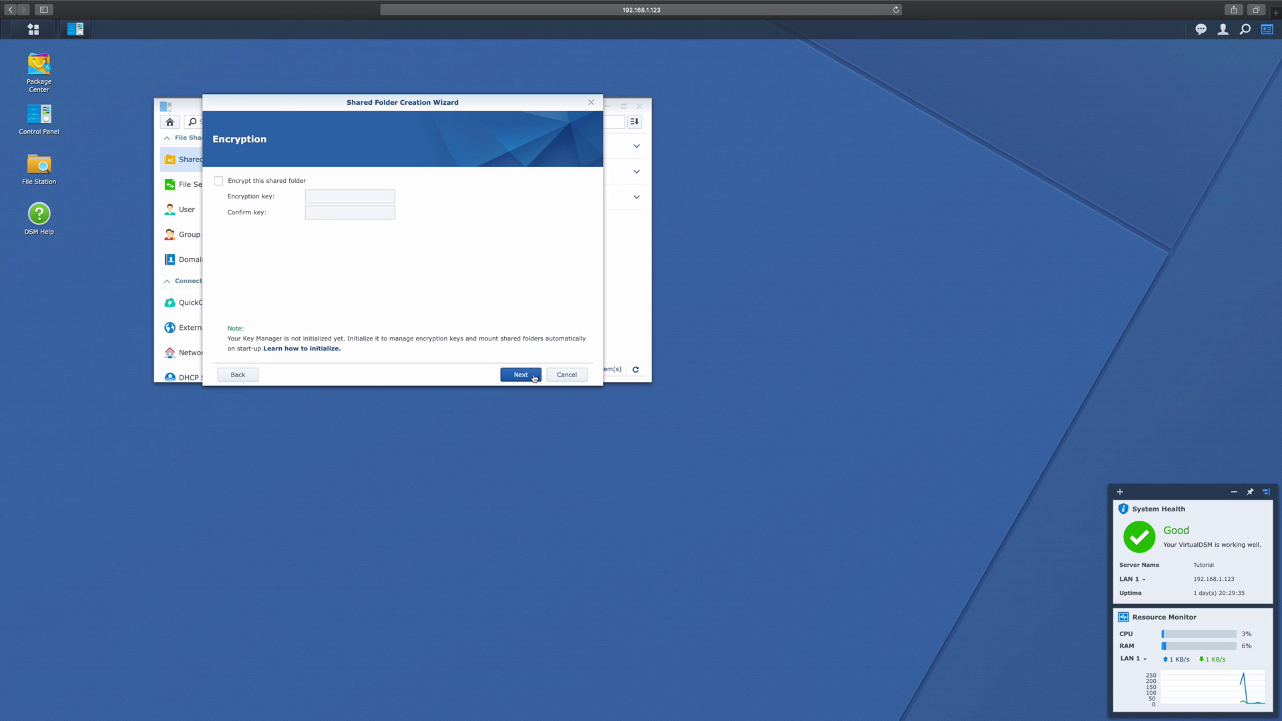
pyautogui.click(533, 375)
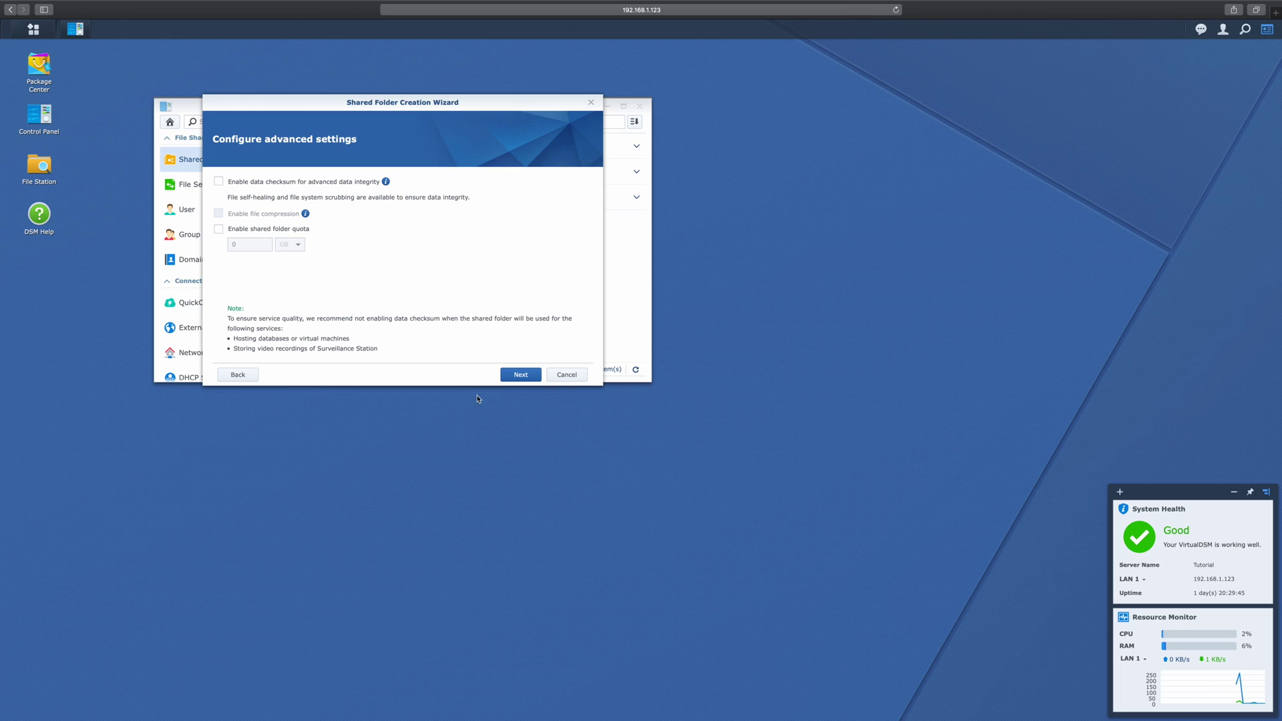
pyautogui.click(509, 374)
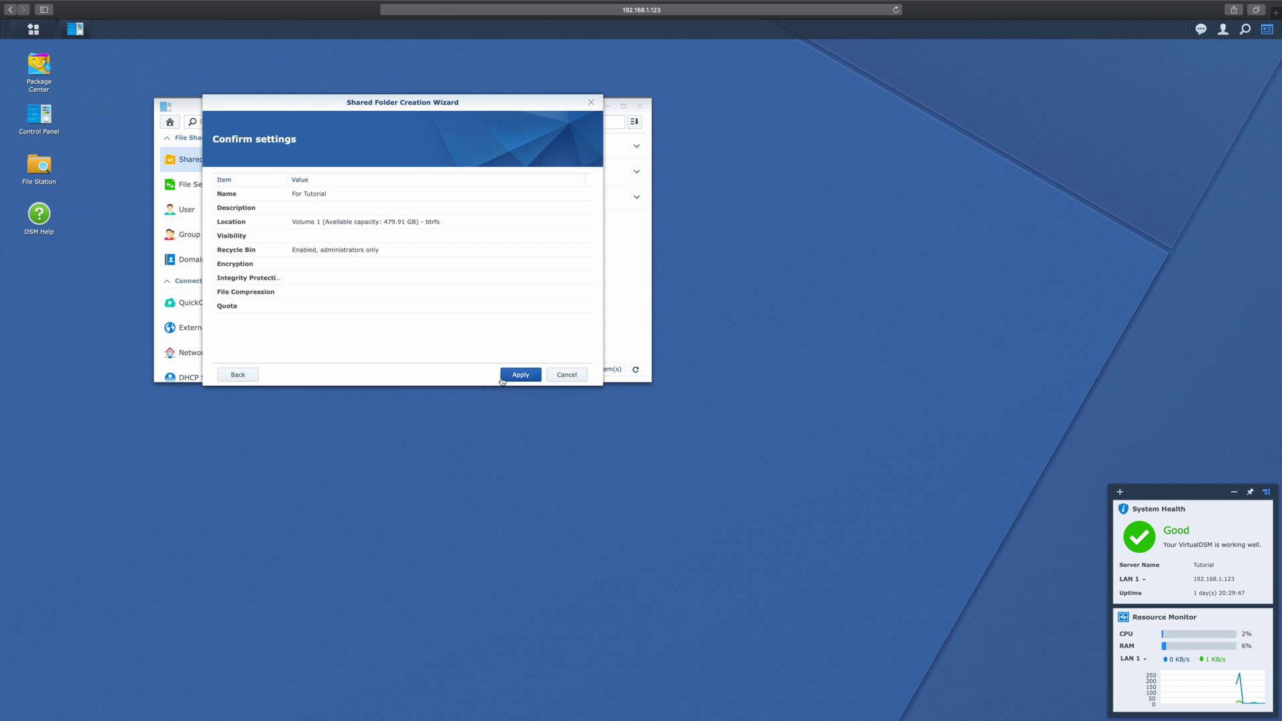
pyautogui.click(507, 375)
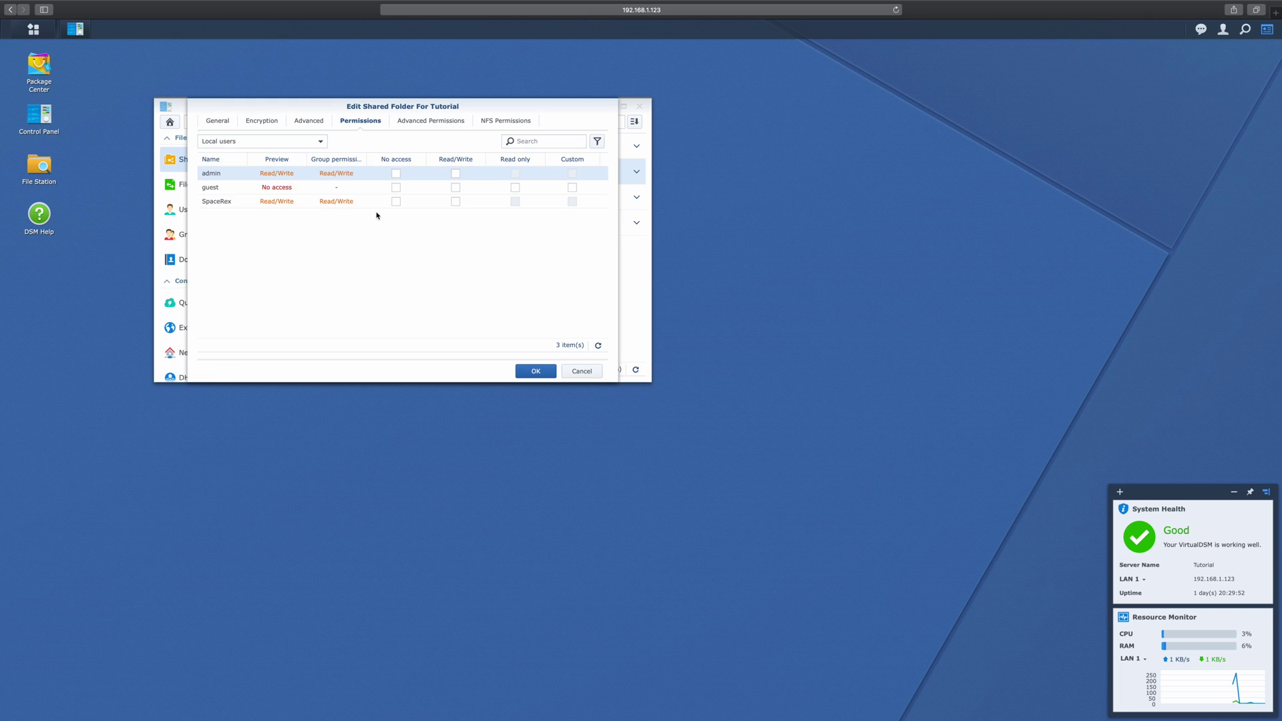
# Give the personal user Read/Write and admin and guest No access on For Tutorial, then save
pyautogui.click(456, 201)
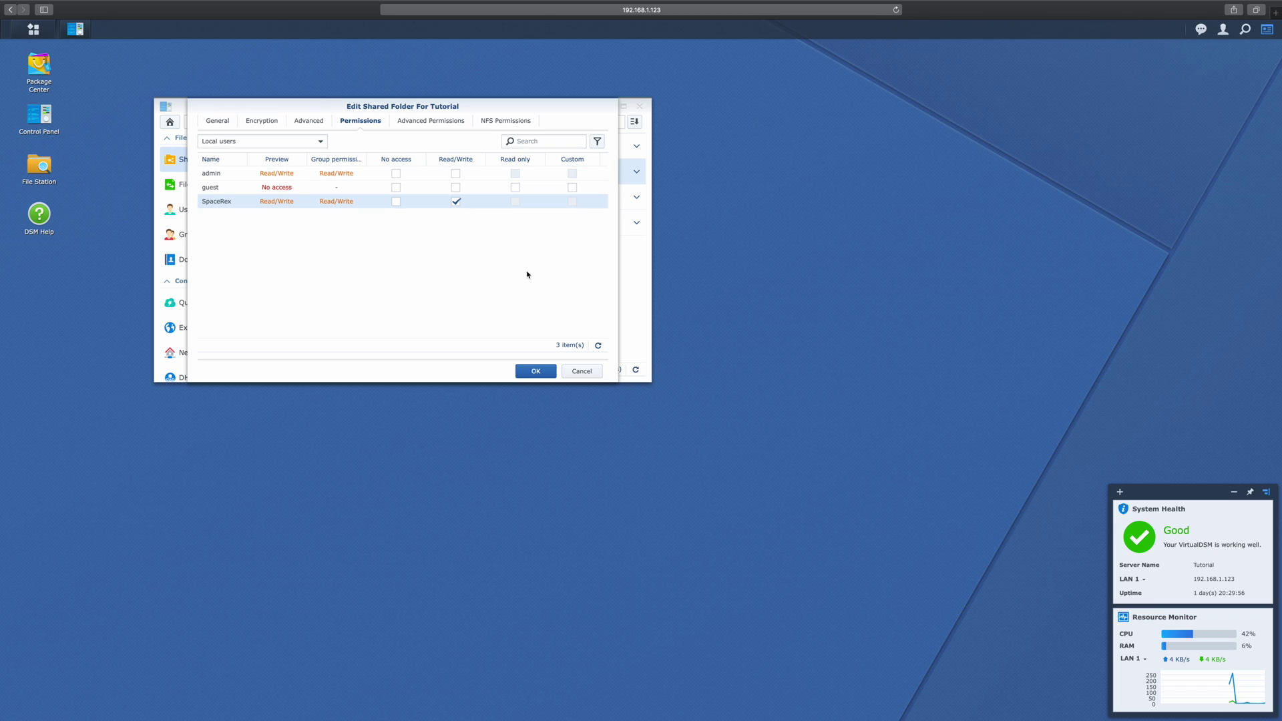
pyautogui.click(397, 174)
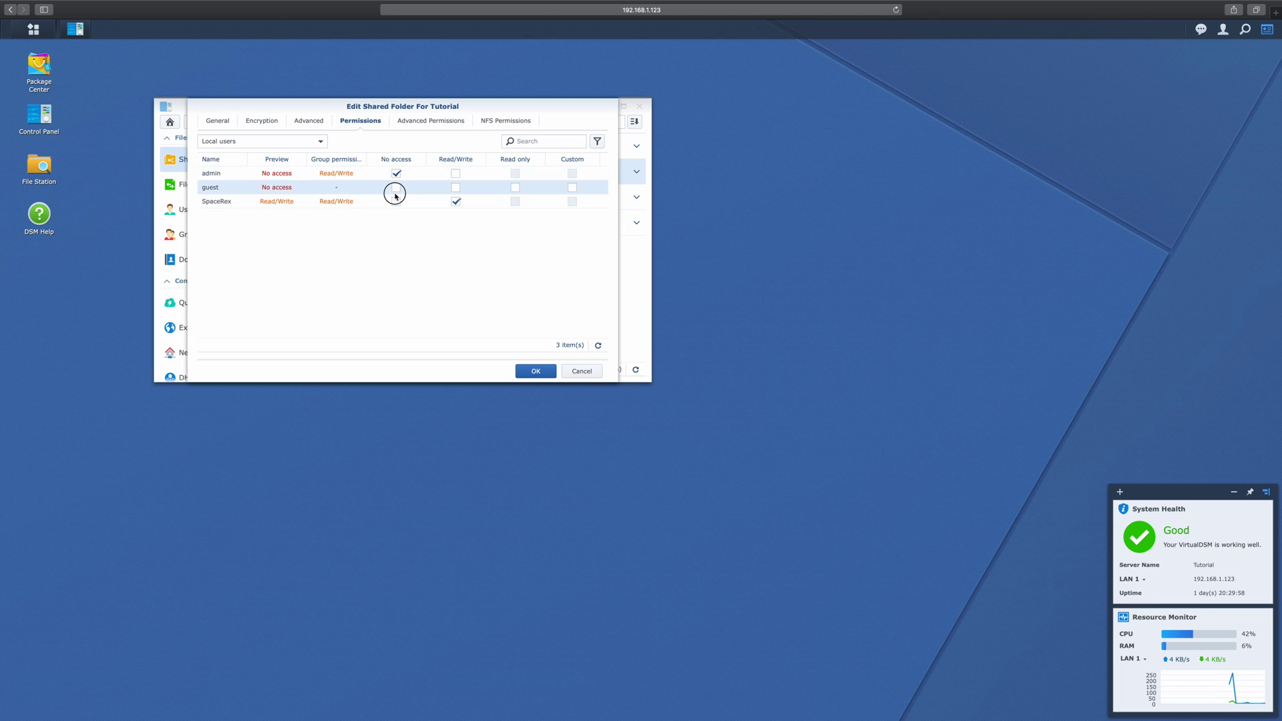
pyautogui.click(395, 188)
pyautogui.click(538, 371)
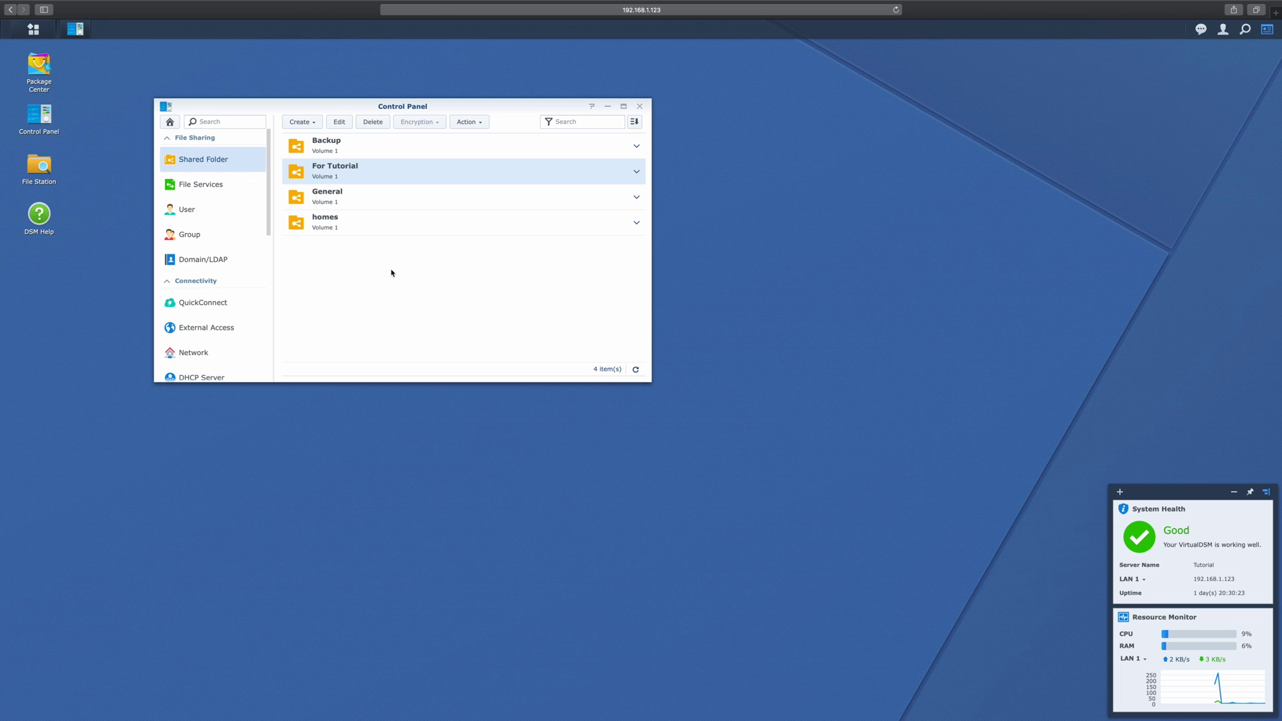
# Tick 'Enable SMB service' on the File Services SMB/AFP/NFS tab
pyautogui.click(186, 185)
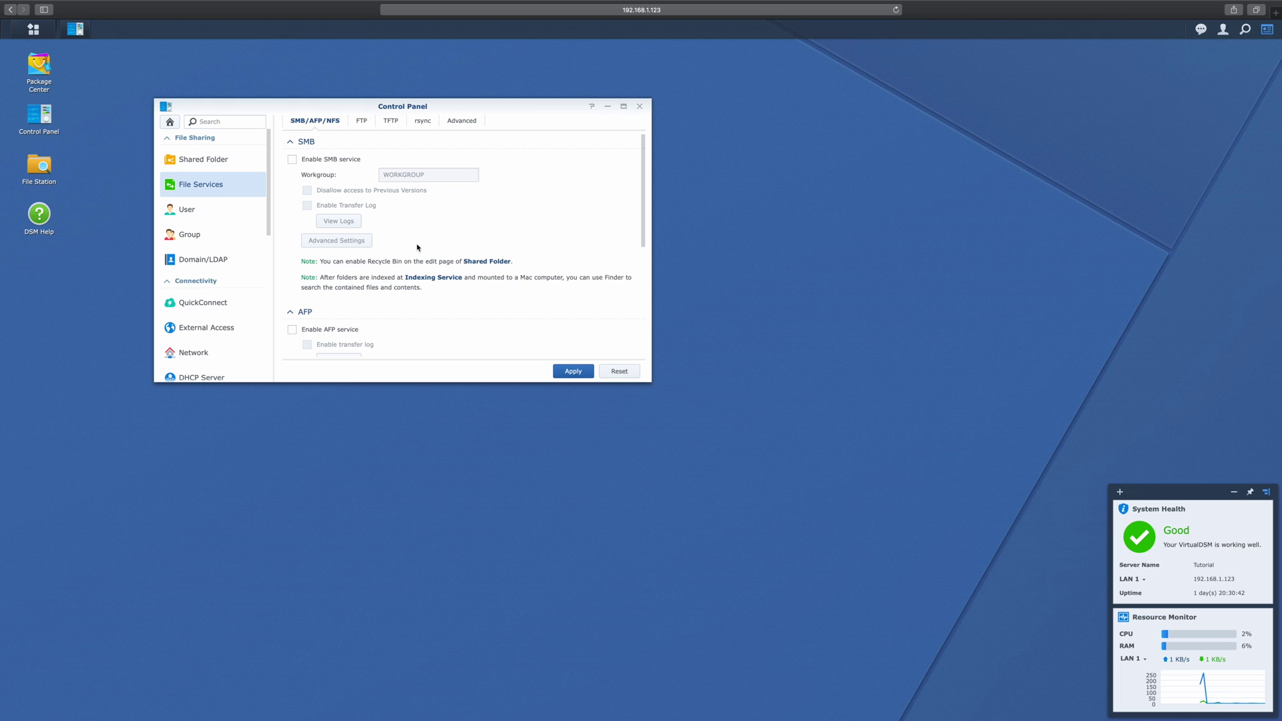
pyautogui.click(330, 161)
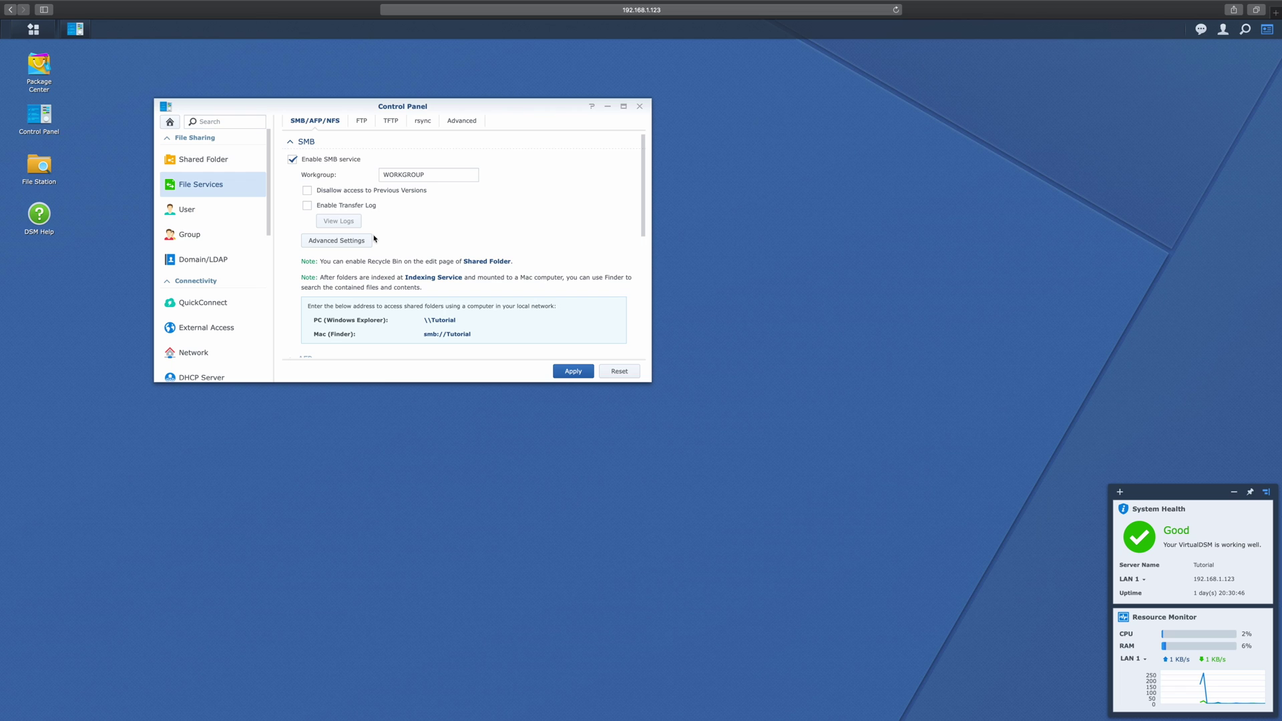
pyautogui.scroll(-1, 383, 275)
pyautogui.scroll(1, 374, 277)
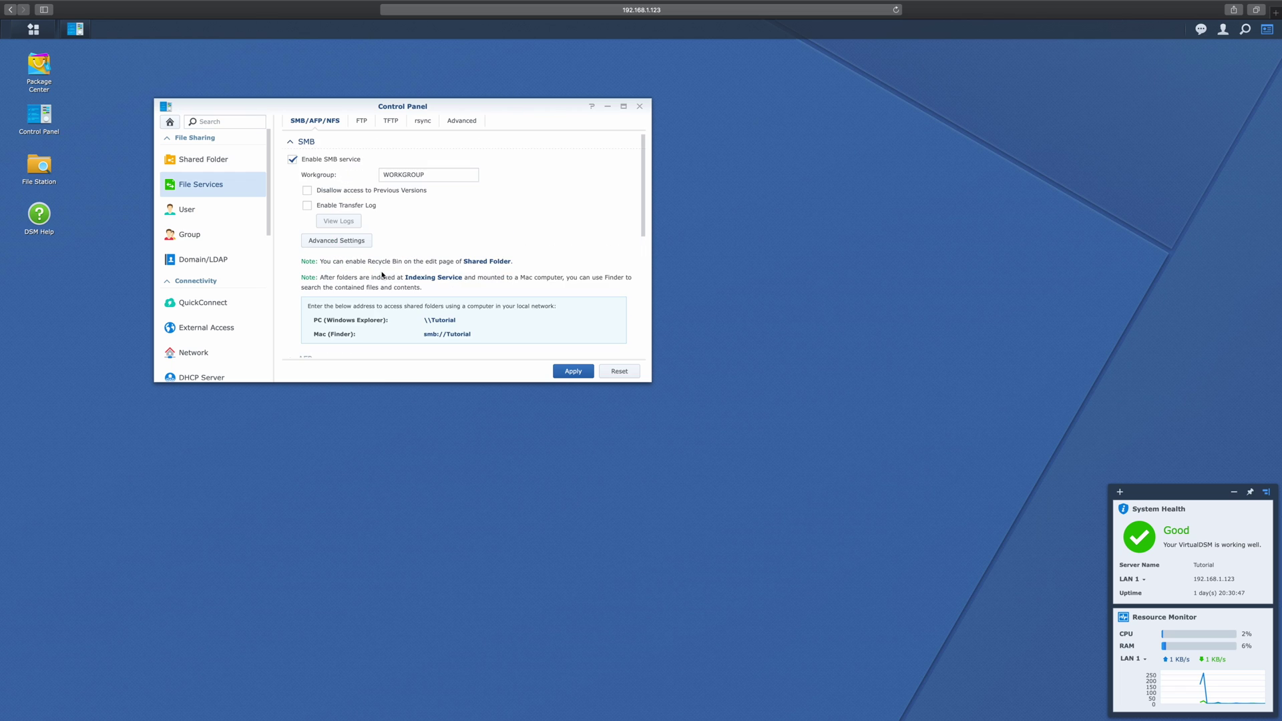
pyautogui.click(365, 243)
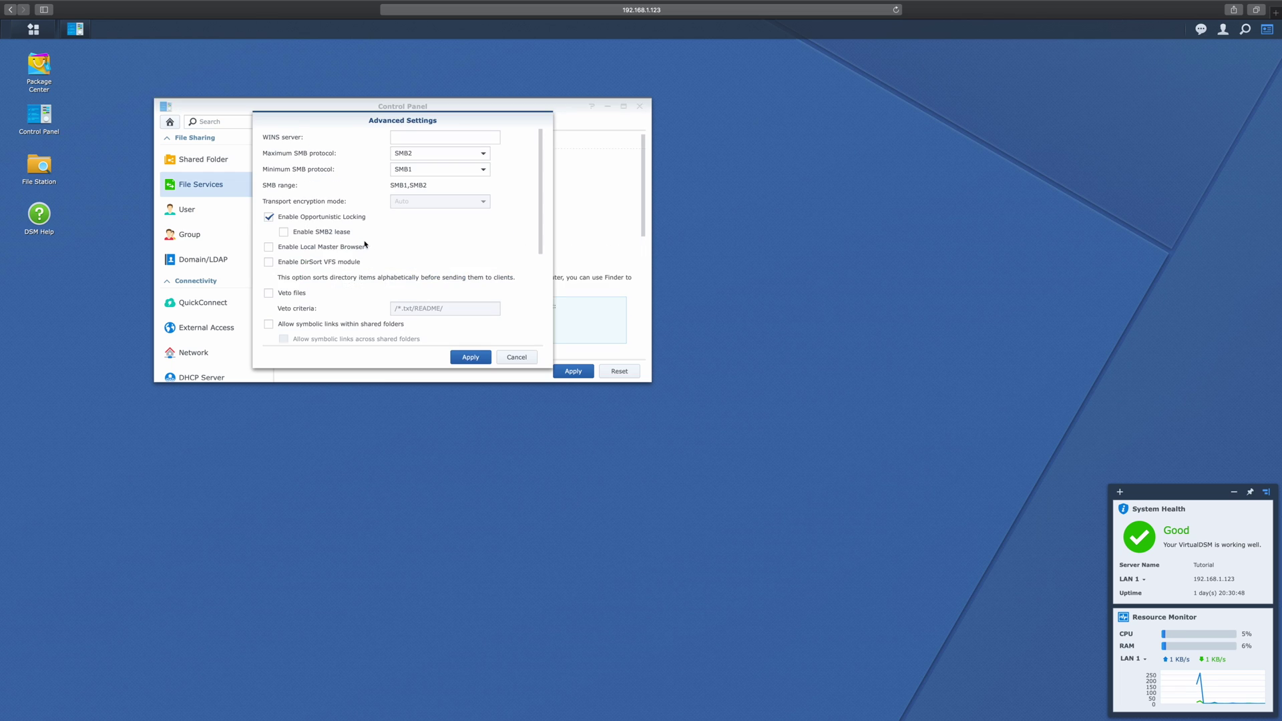
# Set the SMB protocol range to minimum SMB2 and maximum SMB3, and save
pyautogui.click(456, 153)
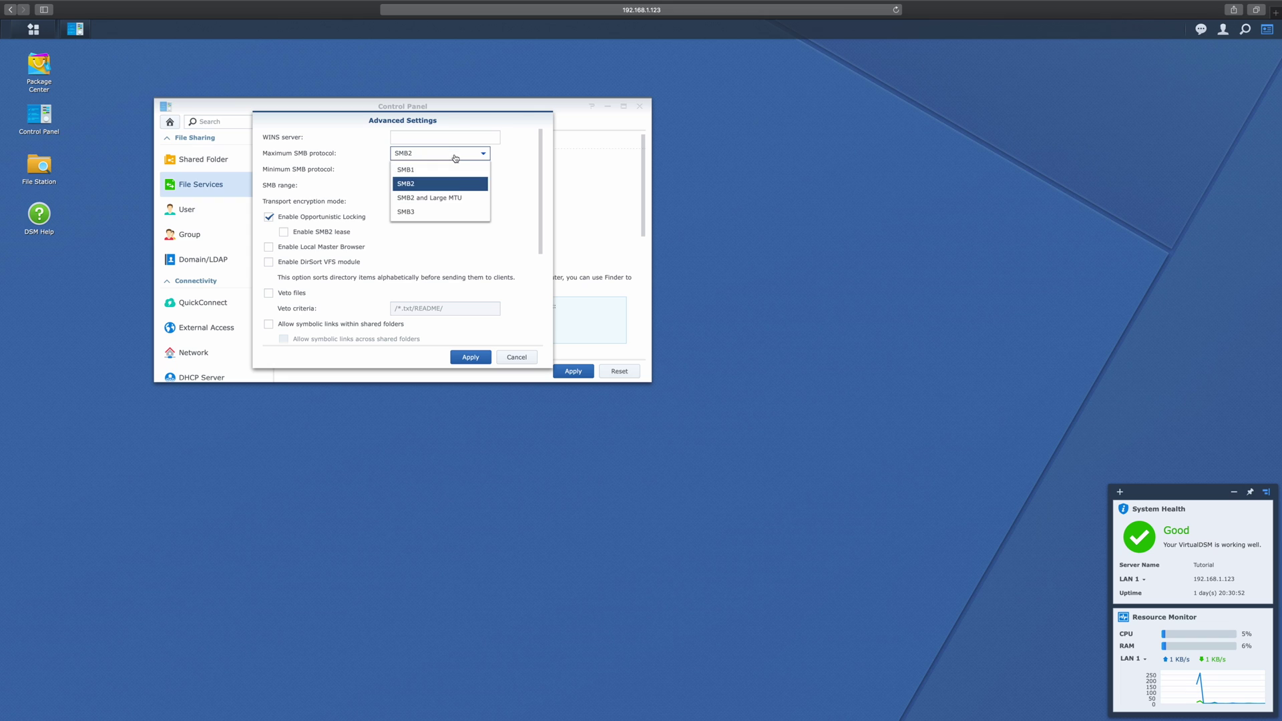
pyautogui.click(451, 215)
pyautogui.click(431, 169)
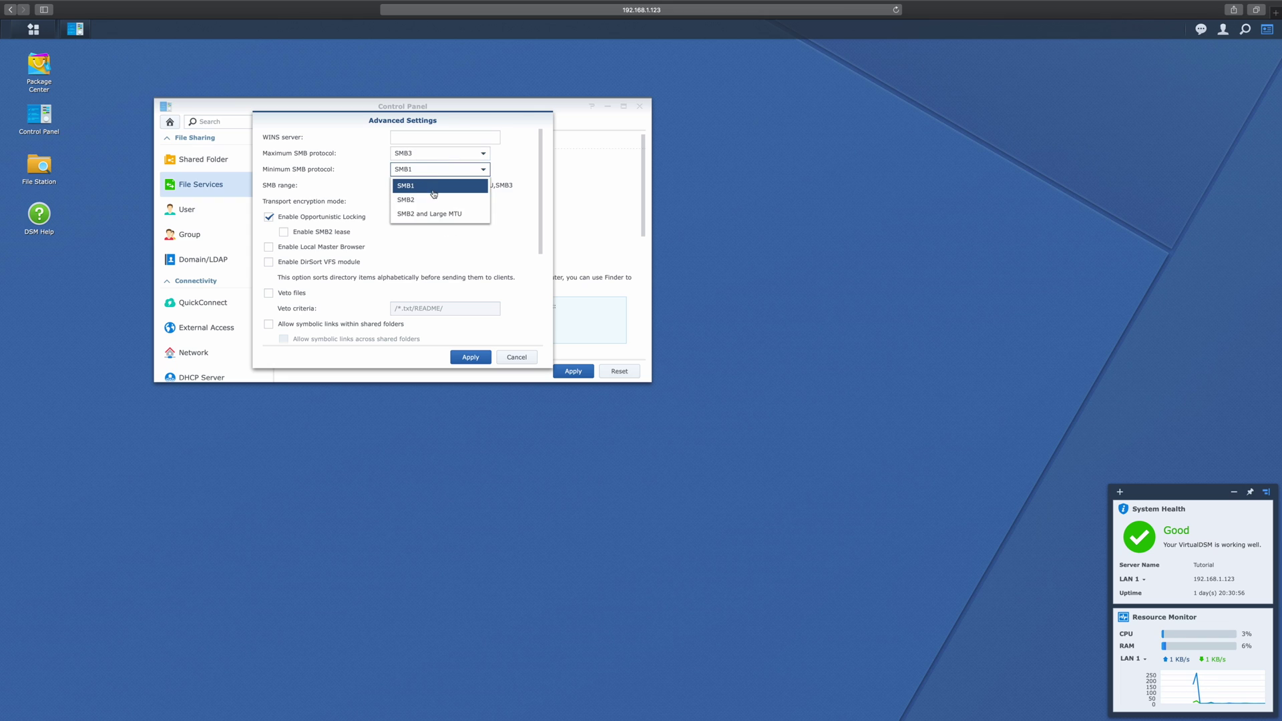
pyautogui.click(434, 199)
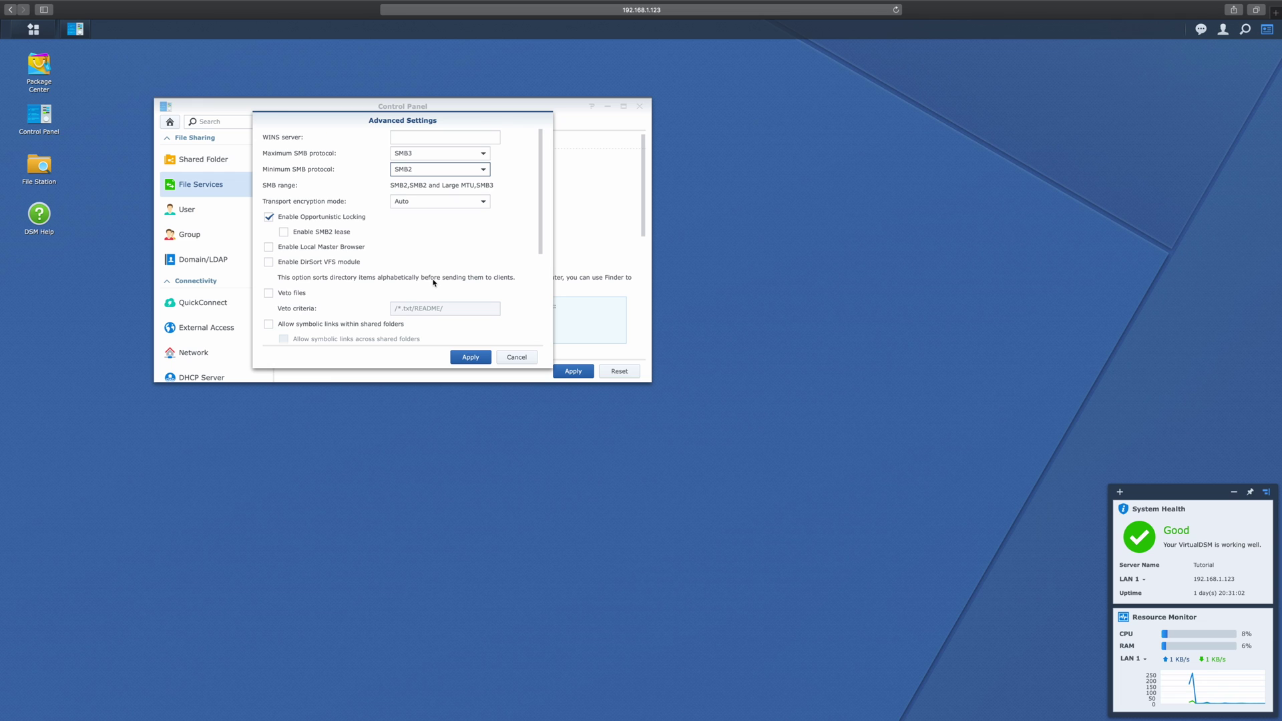
pyautogui.scroll(-5, 434, 282)
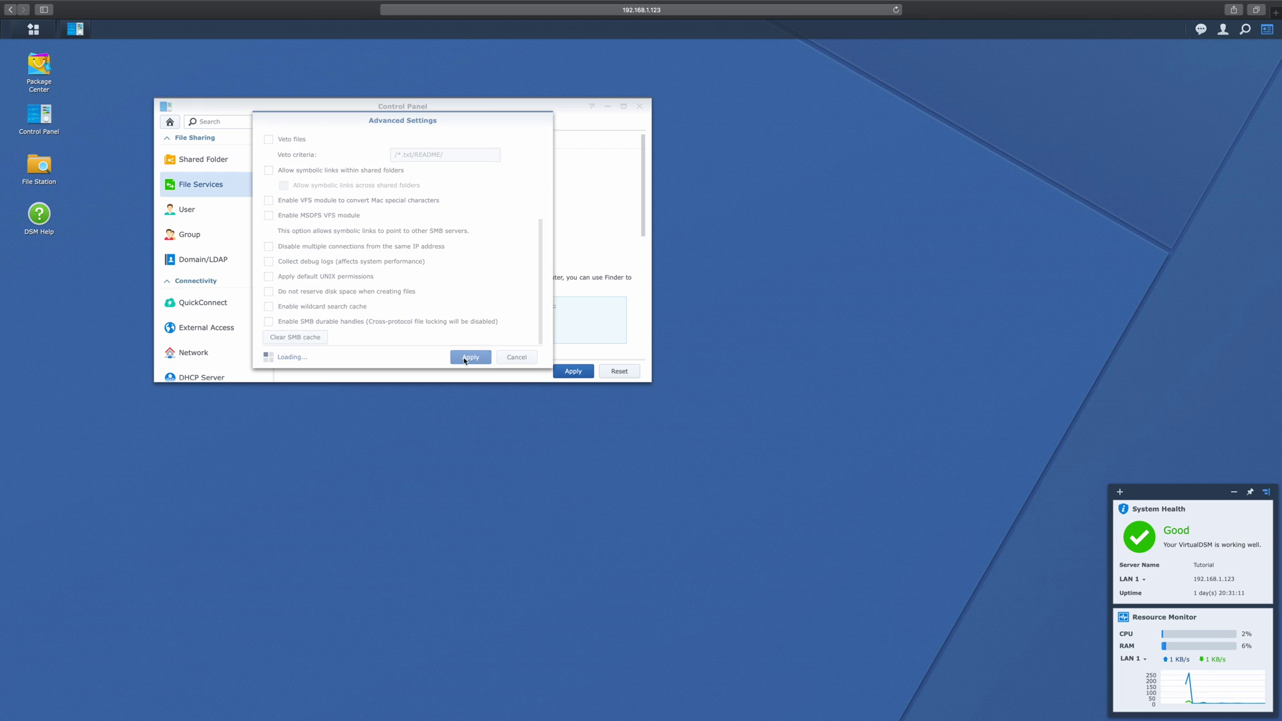
pyautogui.click(470, 357)
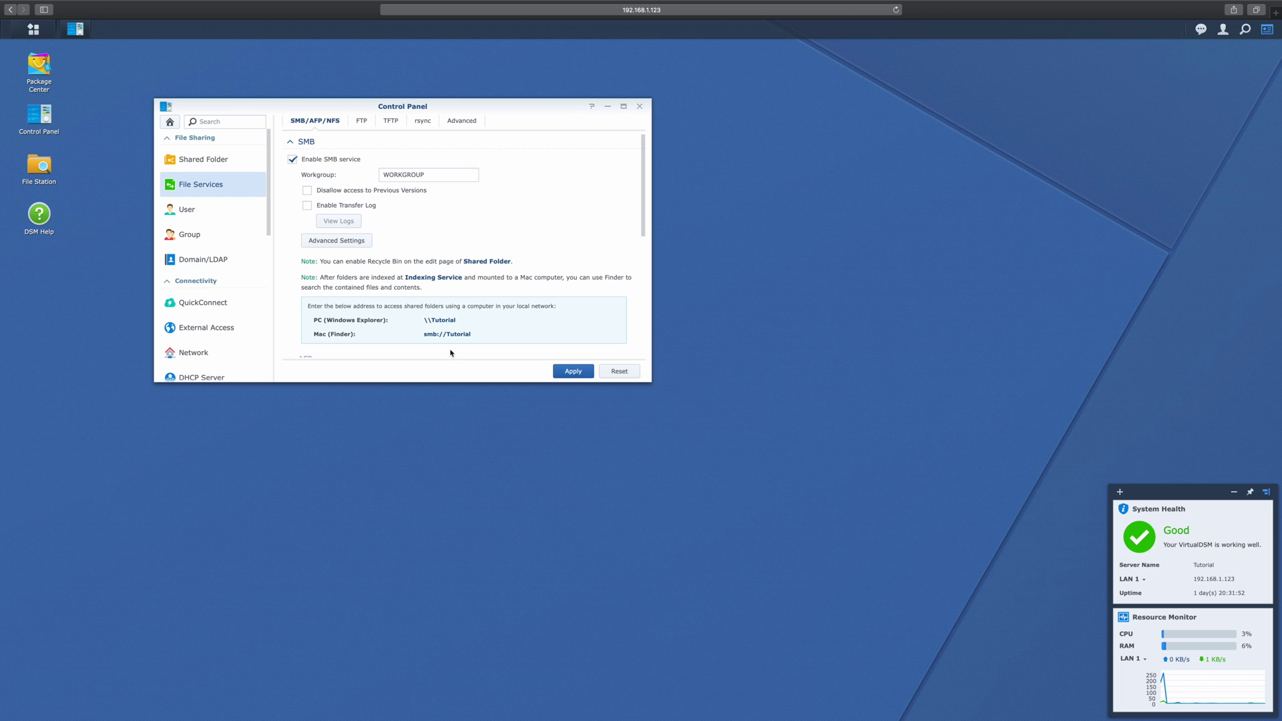
# Apply the File Services SMB settings and close the browser to return to the desktop
pyautogui.click(572, 377)
pyautogui.moveTo(158, 3)
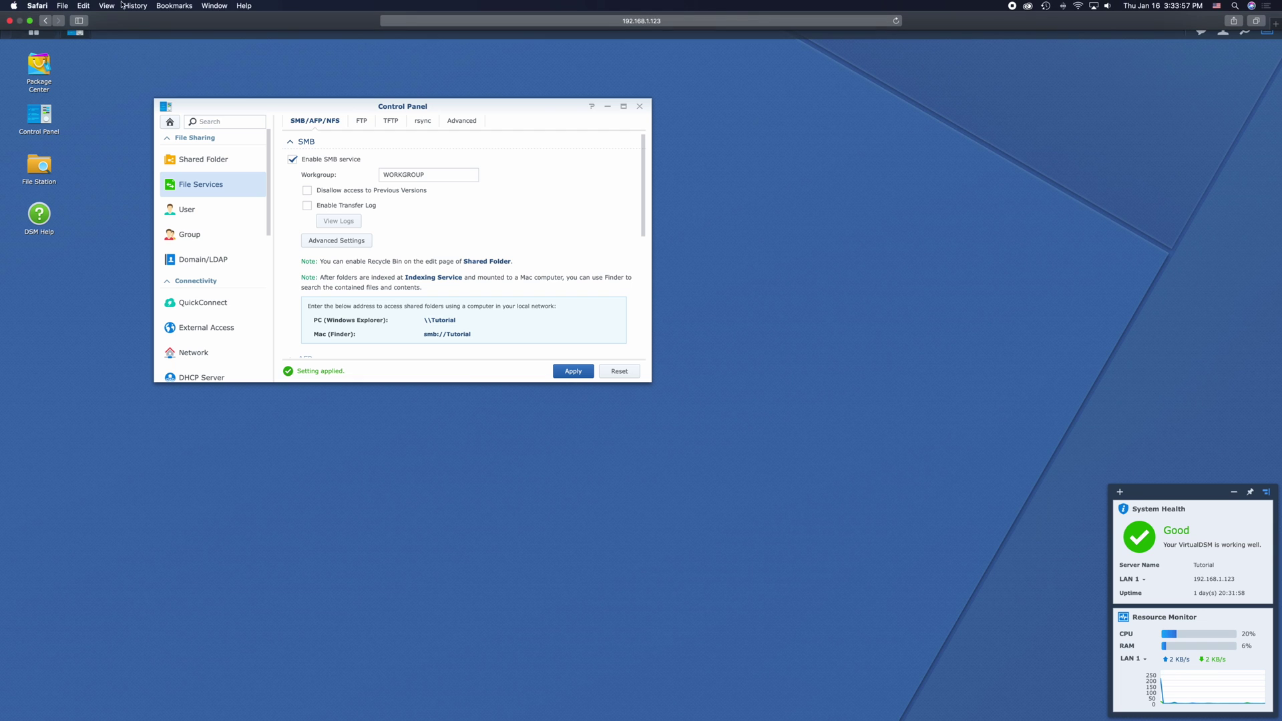
pyautogui.click(10, 21)
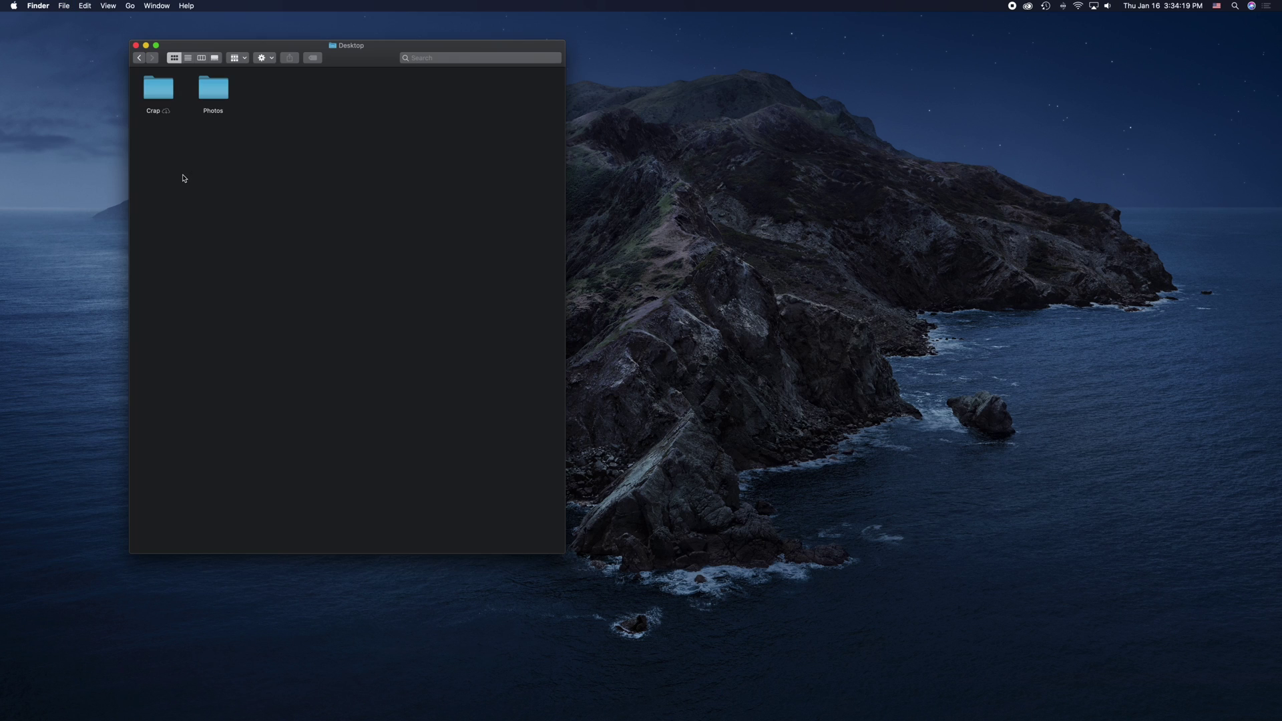
# Connect Finder to the server at smb://192.168.1.123 with Cmd+K
pyautogui.press('super+k')
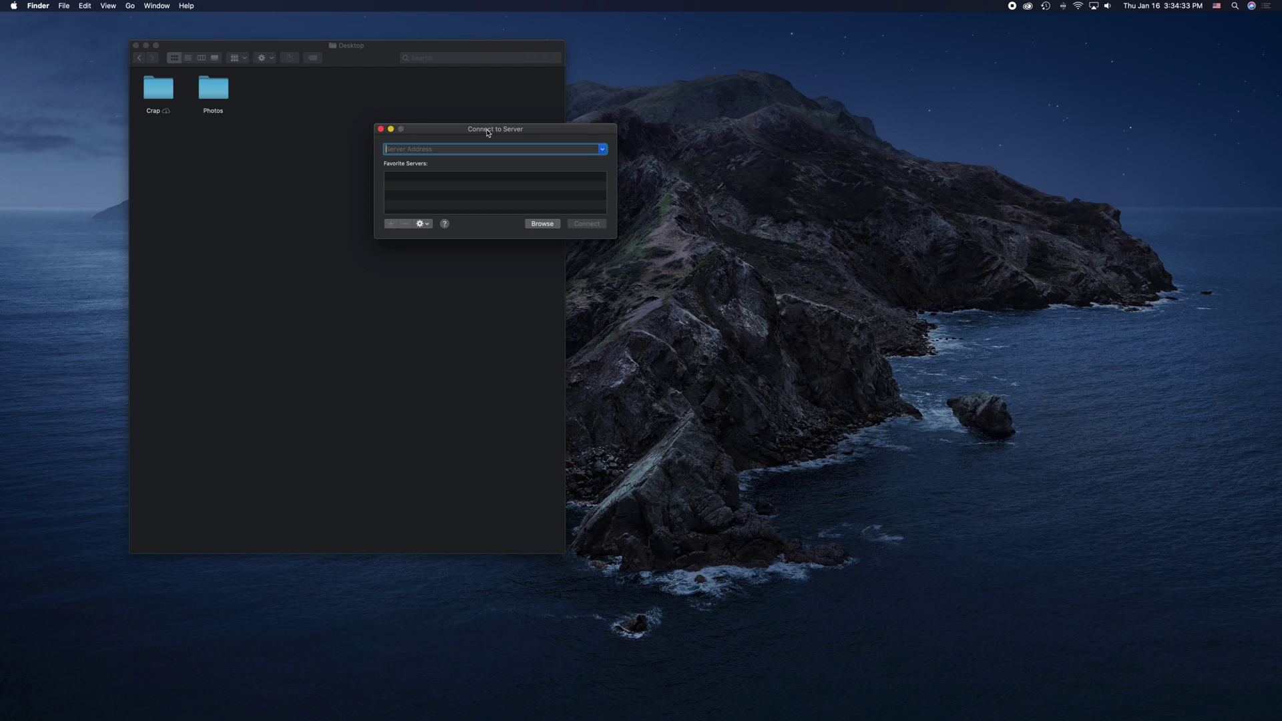
pyautogui.write('smb://192.168.1.123')
pyautogui.press('Return')
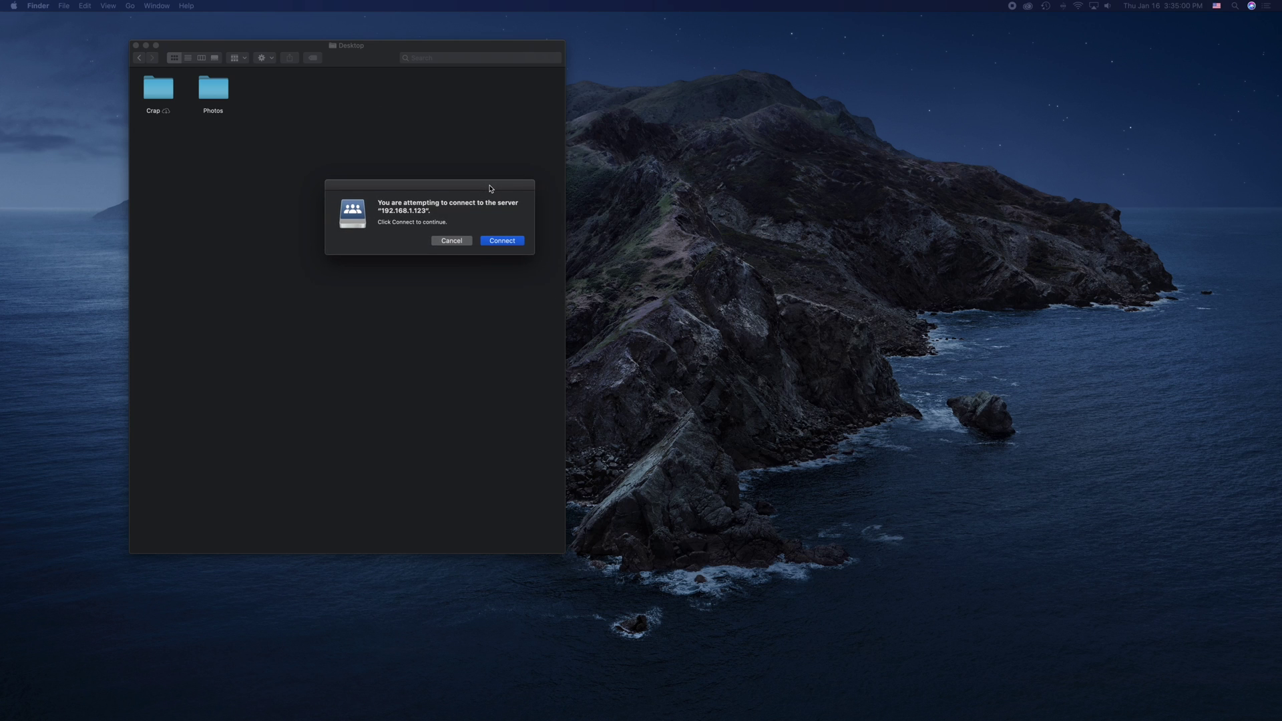
# Log in as the registered user with account name and password, saving the password in the keychain
pyautogui.click(501, 242)
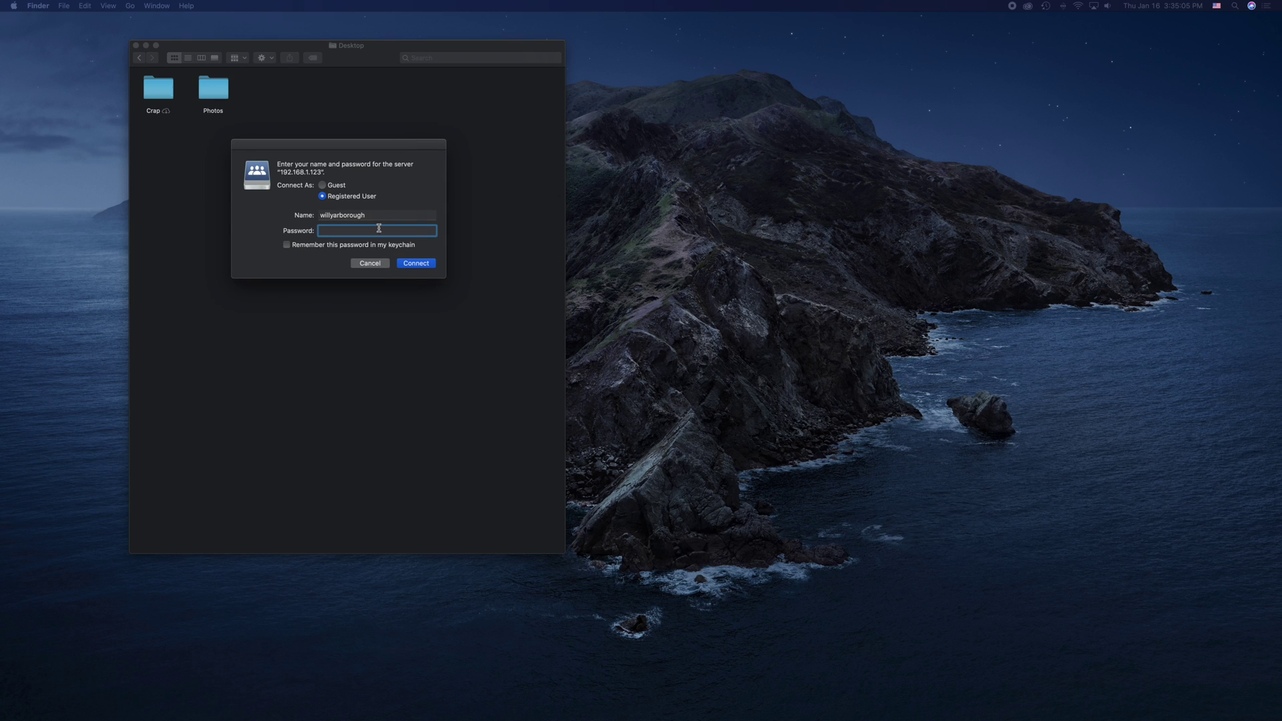
pyautogui.hotkey('shift', 'Tab')
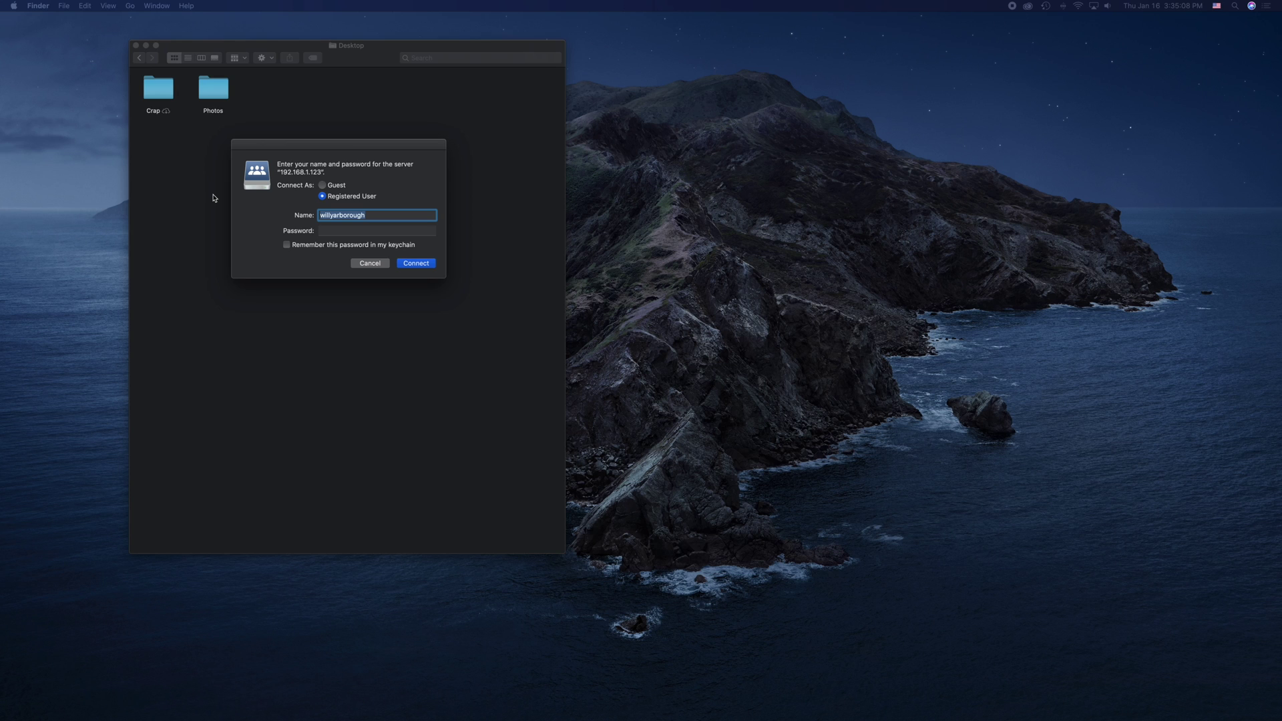
pyautogui.write('Space')
pyautogui.write('Rex')
pyautogui.press('Tab')
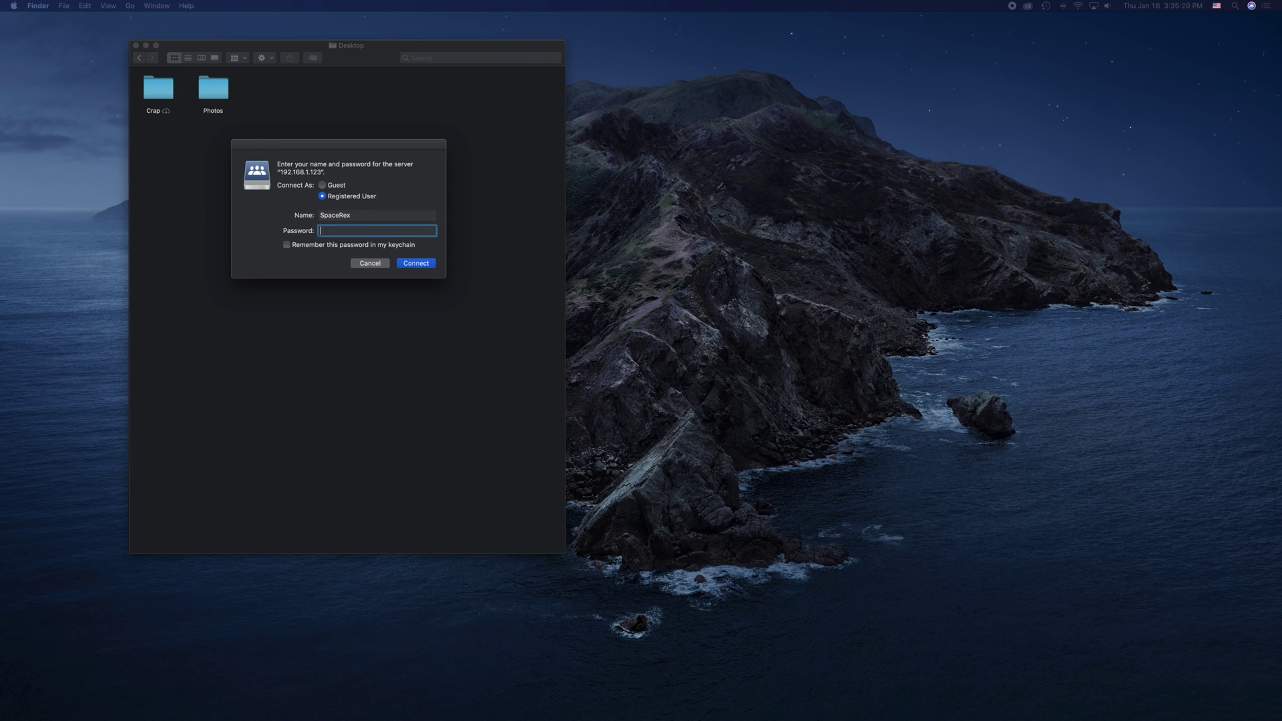
pyautogui.write('•••••••••••')
pyautogui.click(287, 245)
pyautogui.click(424, 265)
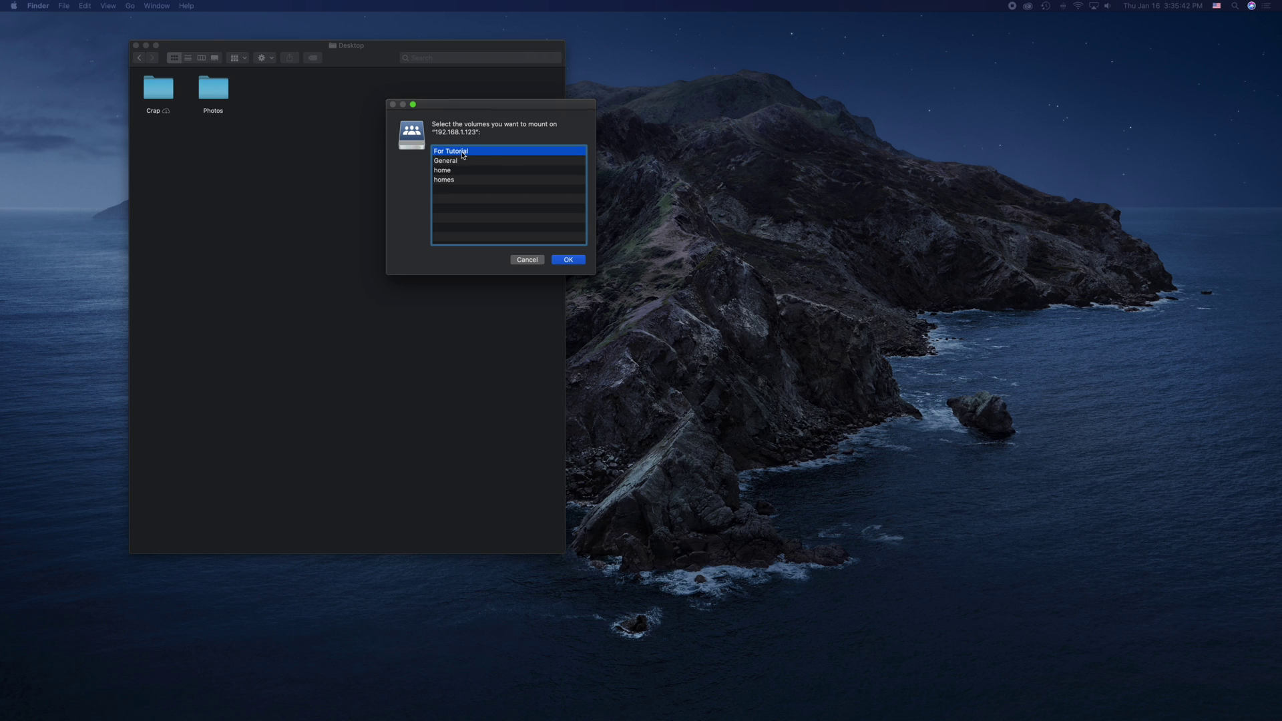
# Mount the For Tutorial share and place its window to the right of the Desktop window
pyautogui.doubleClick(463, 153)
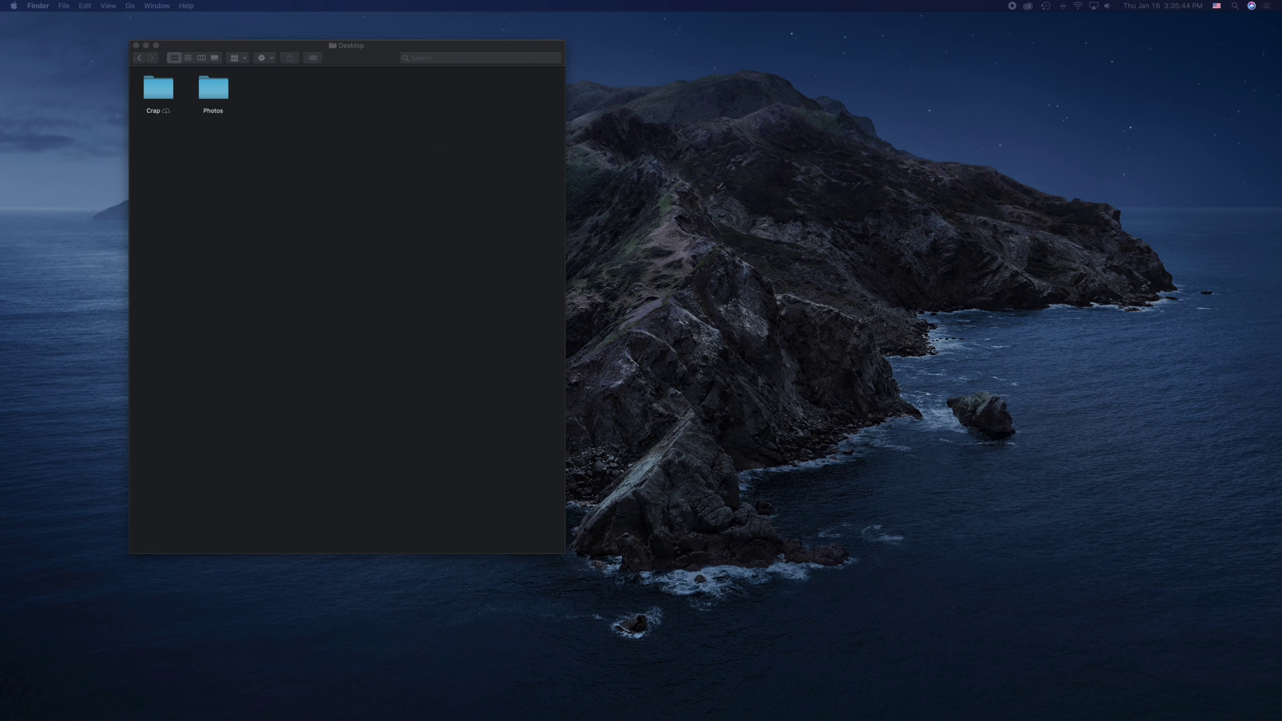
pyautogui.moveTo(546, 104); pyautogui.dragTo(840, 41)
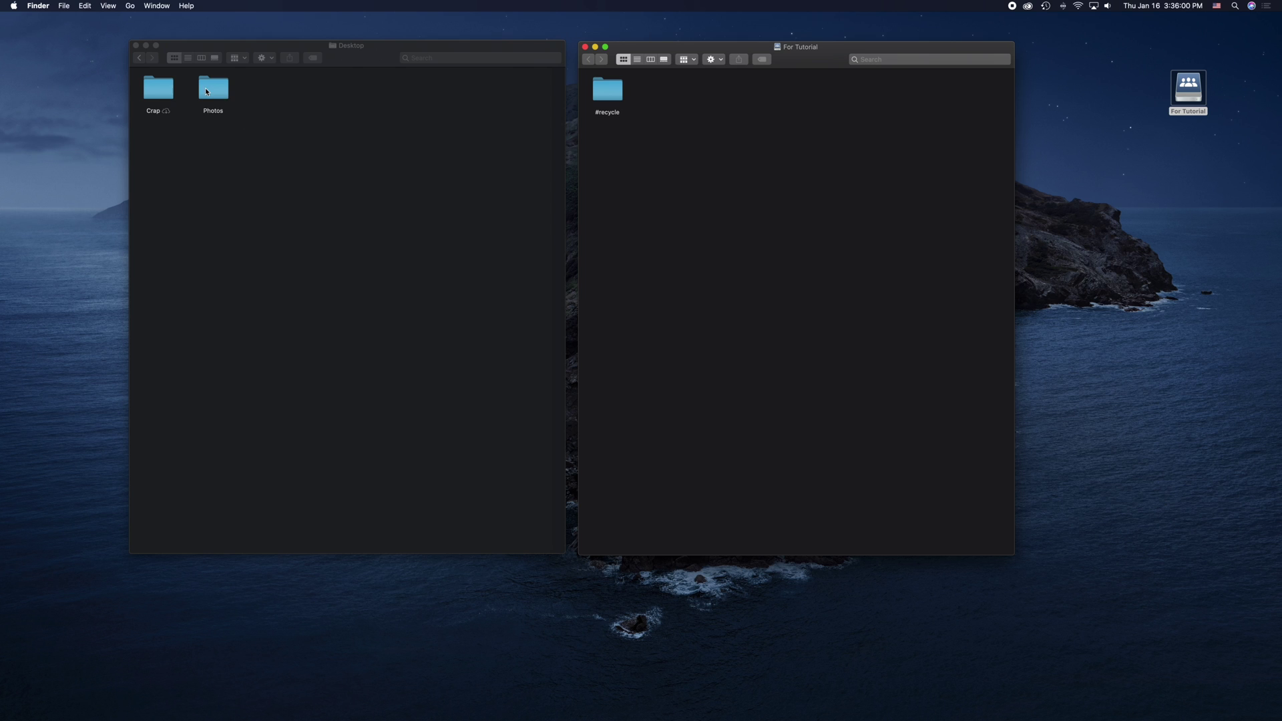
# Copy the print folder from Photos onto the For Tutorial share, then move it to Trash
pyautogui.doubleClick(208, 92)
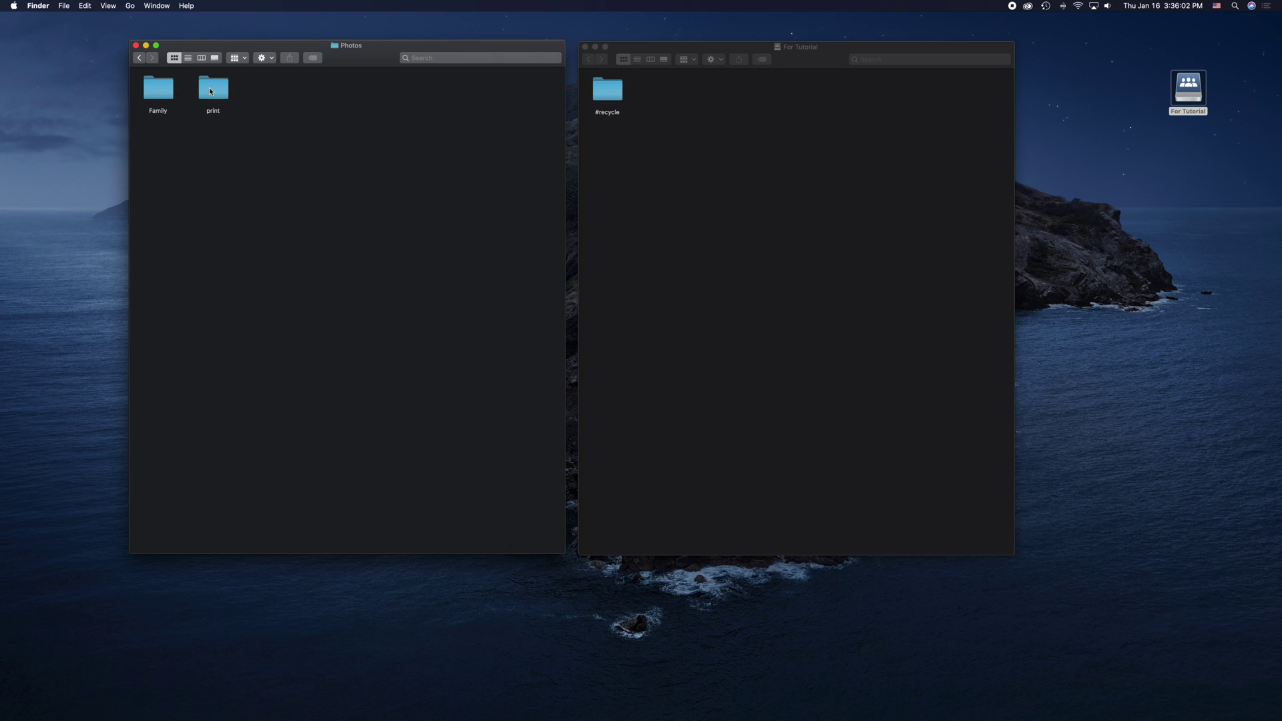
pyautogui.moveTo(210, 91); pyautogui.dragTo(678, 106)
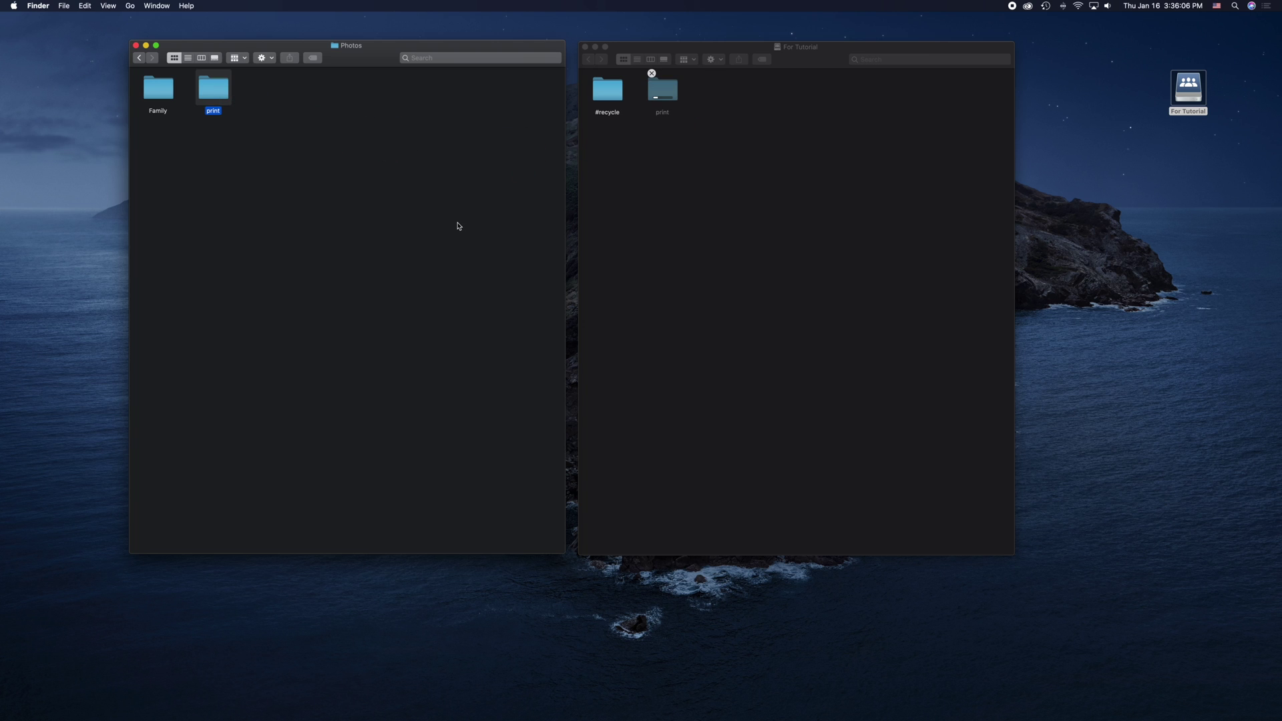
pyautogui.rightClick(659, 94)
pyautogui.click(688, 148)
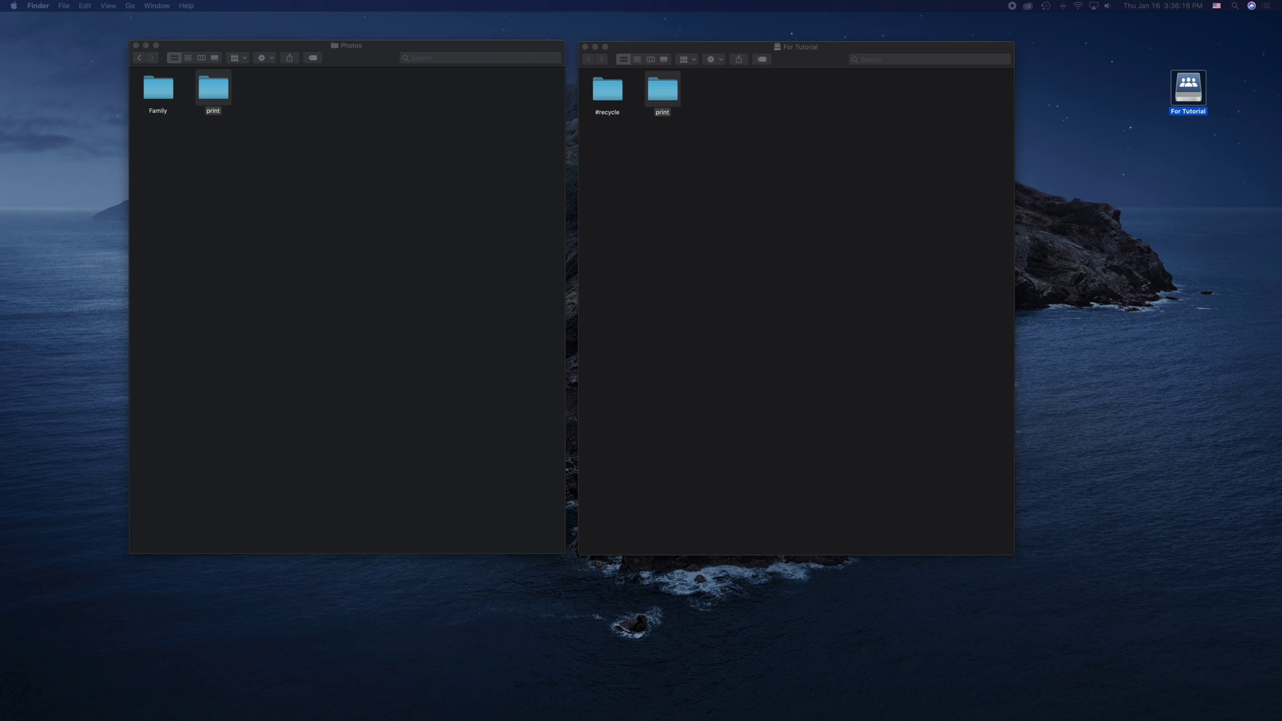
# Confirm print is in the share's #recycle folder, then close the Photos and For Tutorial windows
pyautogui.click(665, 144)
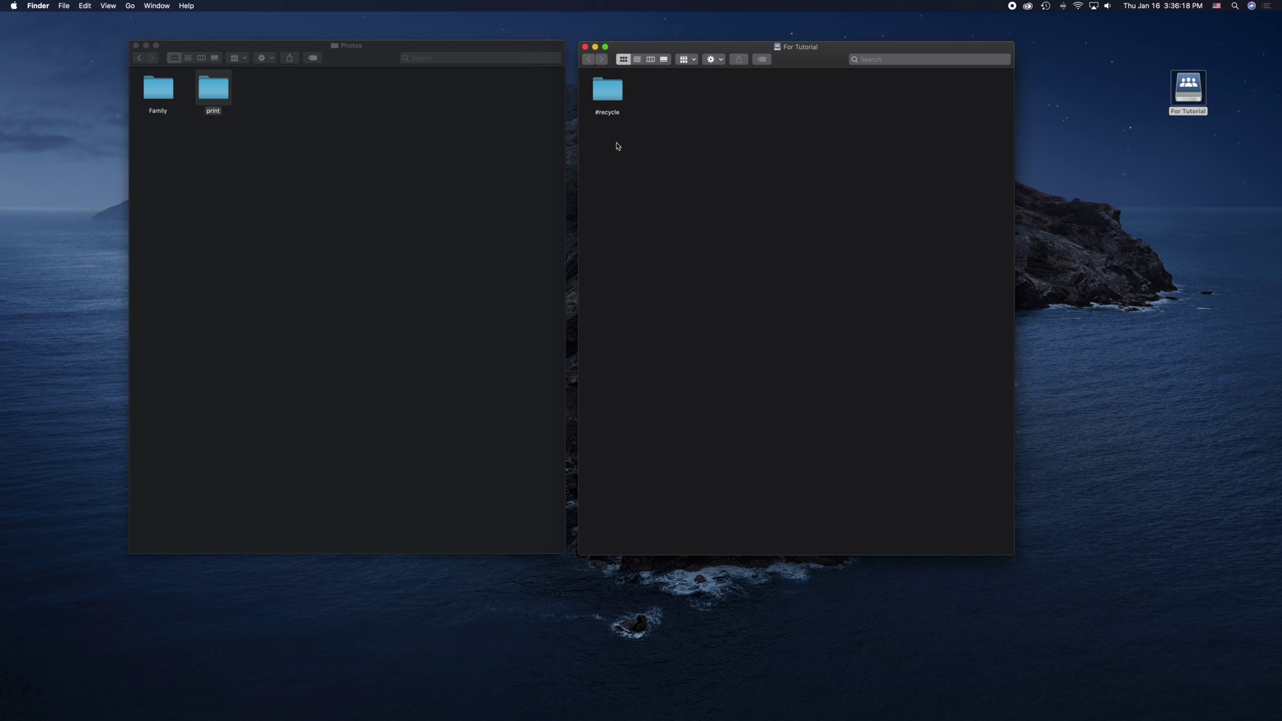
pyautogui.doubleClick(609, 97)
pyautogui.click(589, 60)
pyautogui.click(136, 46)
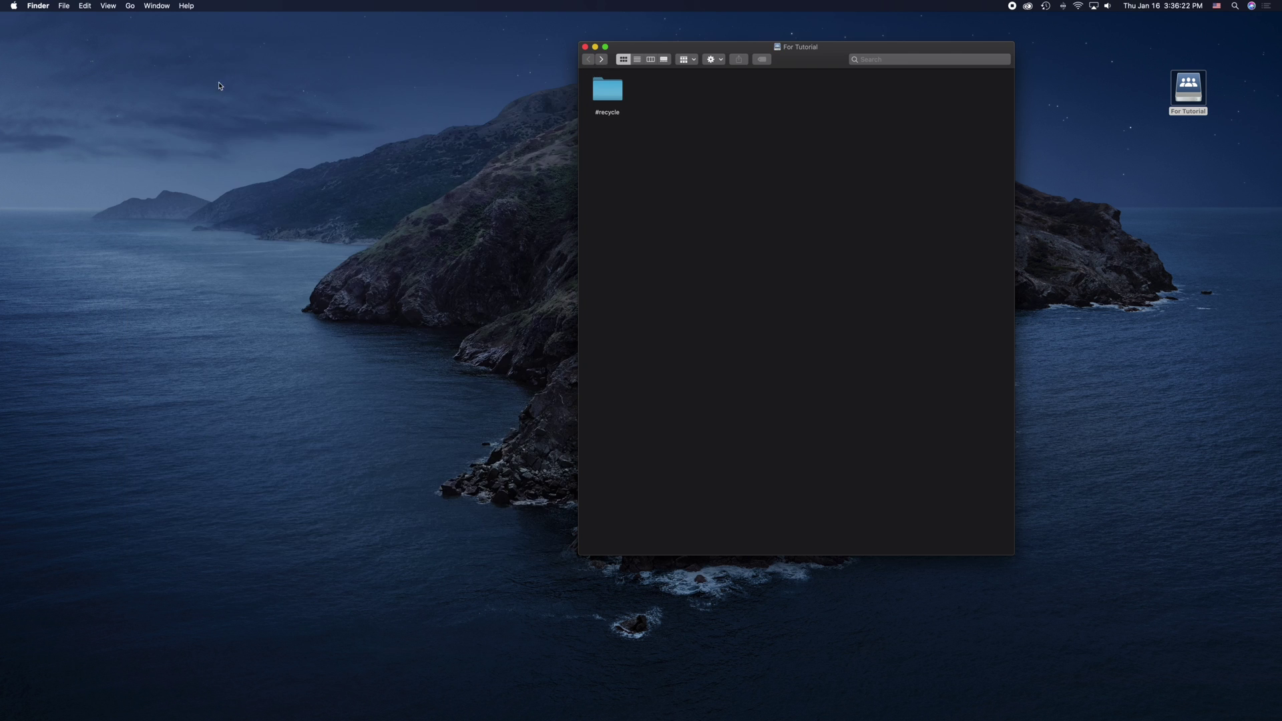
pyautogui.click(585, 47)
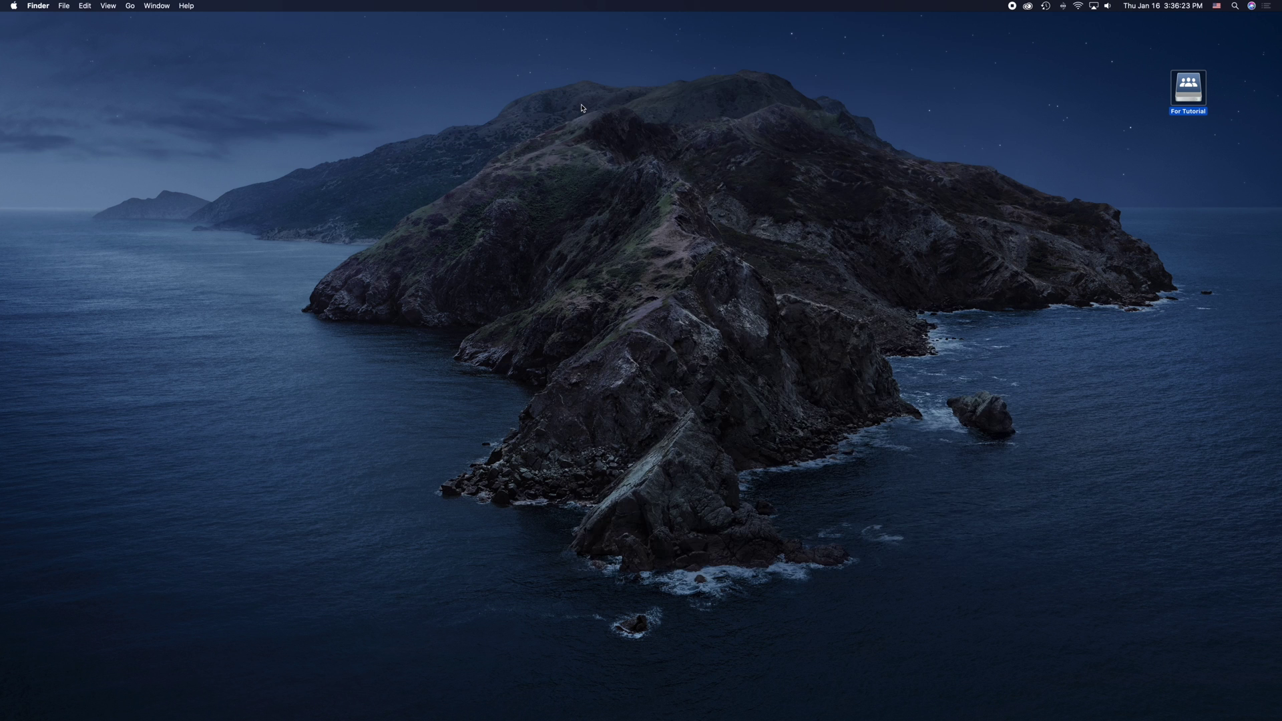
# Eject the For Tutorial share from its desktop icon
pyautogui.rightClick(1187, 84)
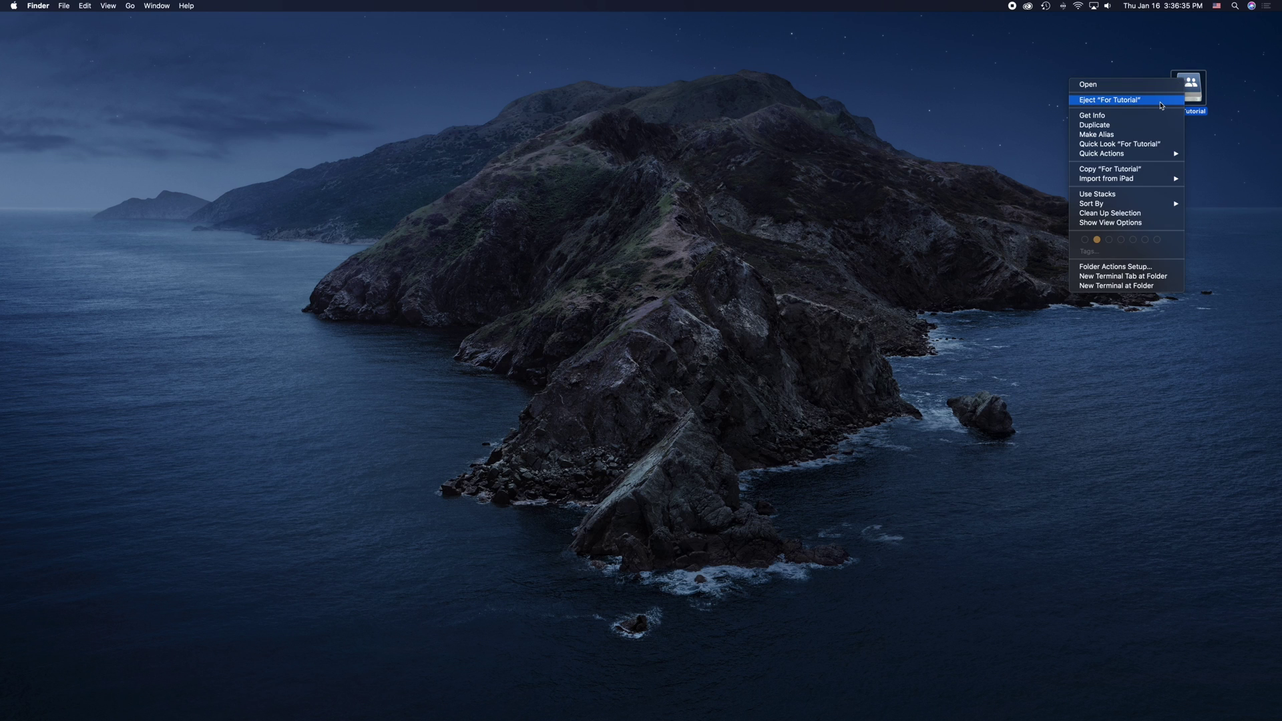
pyautogui.click(1109, 100)
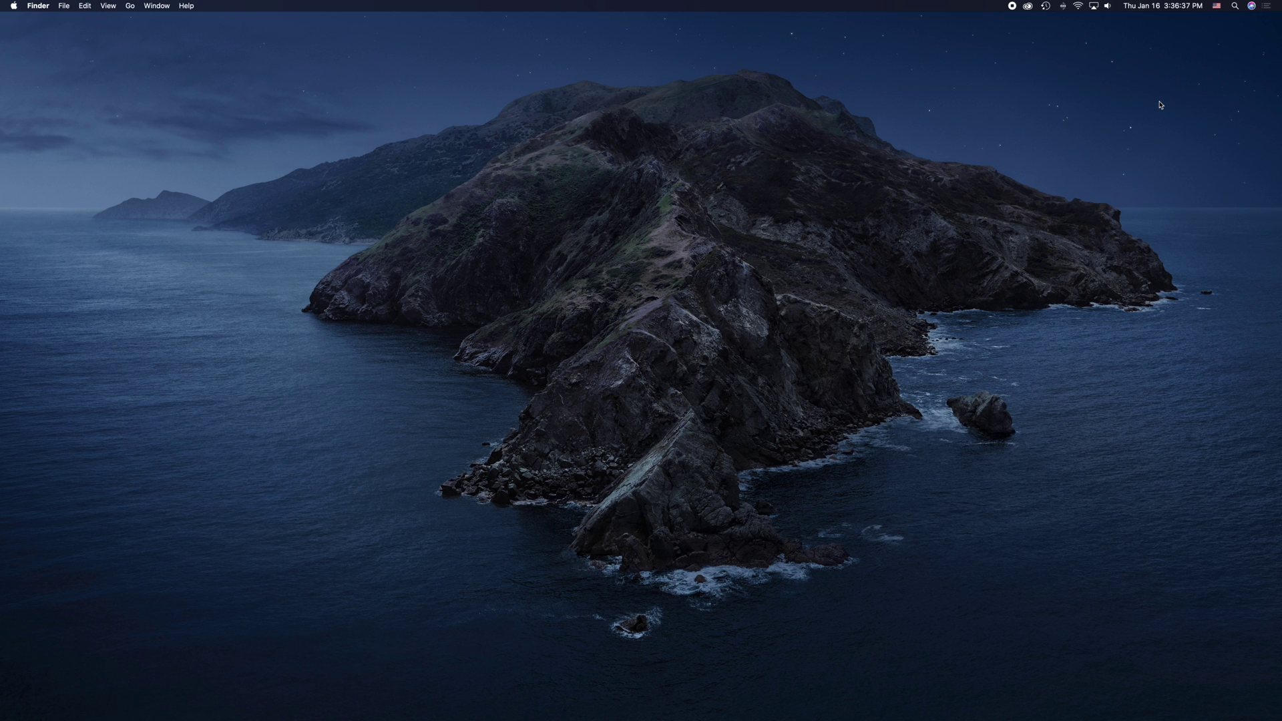